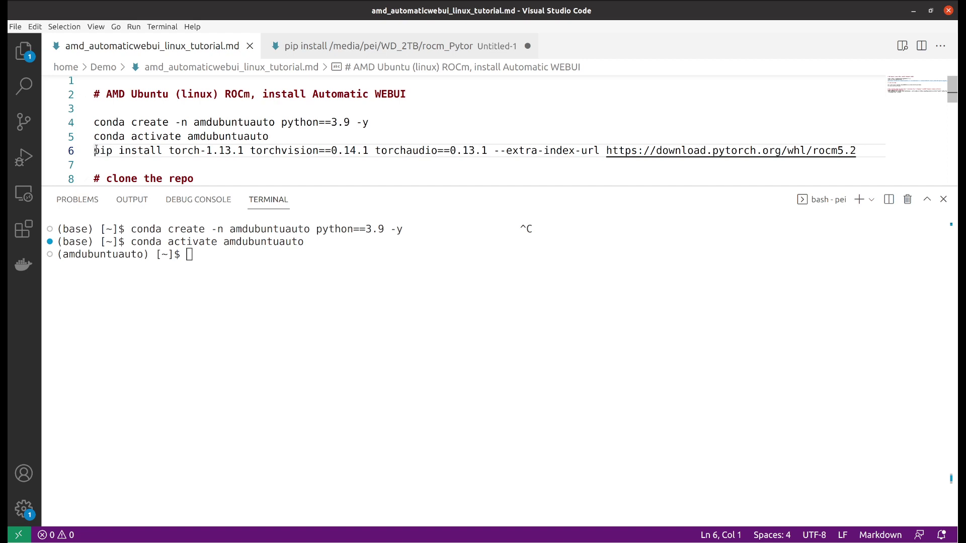
Run line 6's pip install torch command in the terminal, cancel it, clear the output, and shorten the panel
left_click_drag(96, 150, 888, 152)
left_click(268, 292)
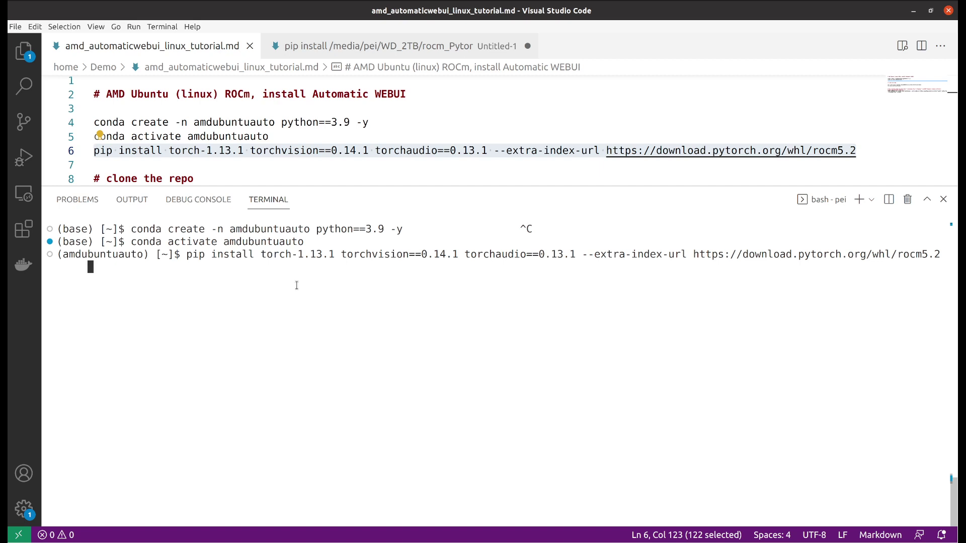
key("ctrl+c")
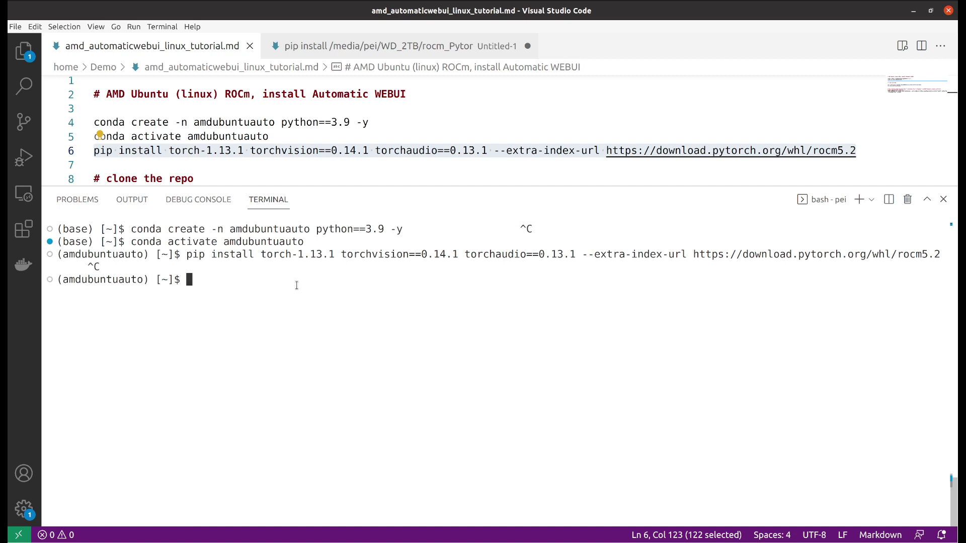
key("ctrl+l")
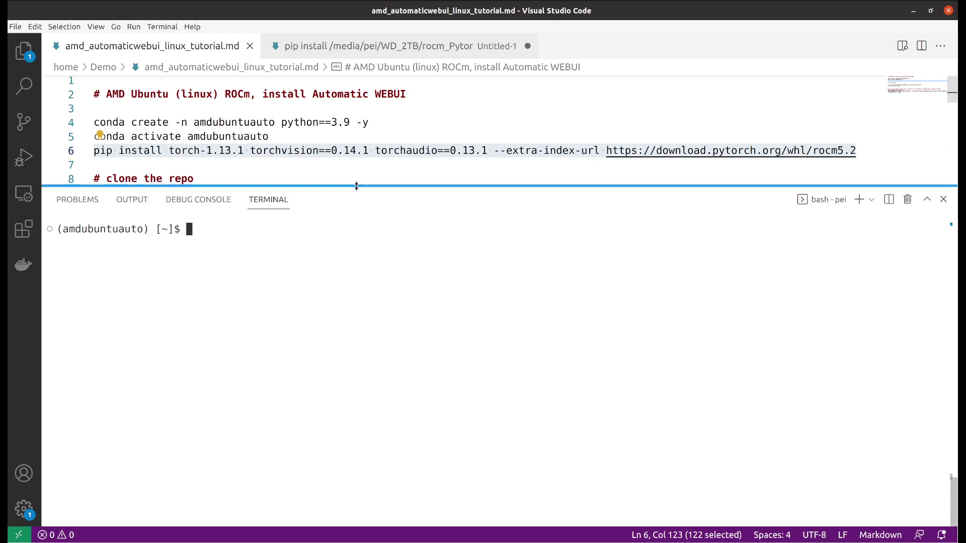
mouse_move(356, 185)
left_mouse_down()
mouse_move(356, 210)
mouse_move(356, 197)
left_mouse_up()
Change the line 8 heading to '# clone the automaticwebui repo'
left_click(164, 179)
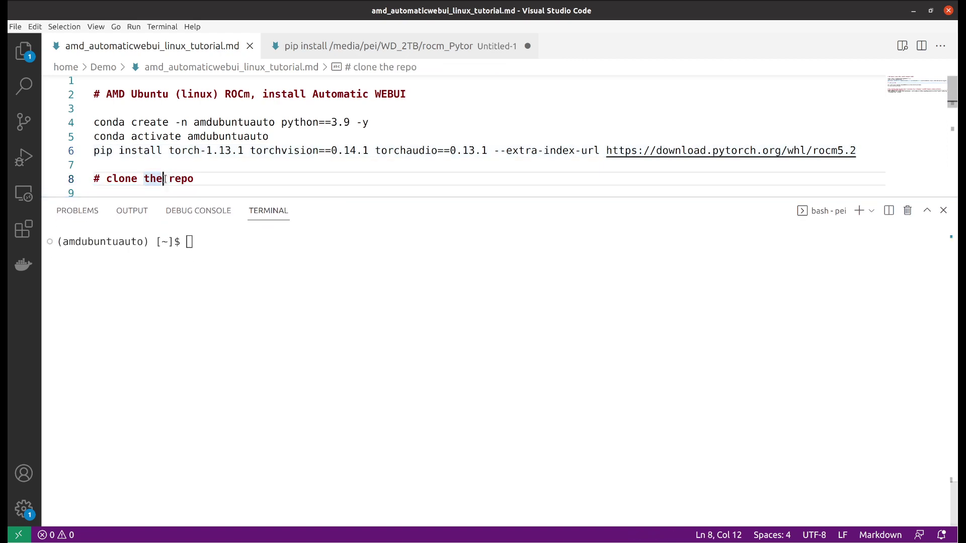
type("automaticwebui")
scroll(211, 159, "down", 2)
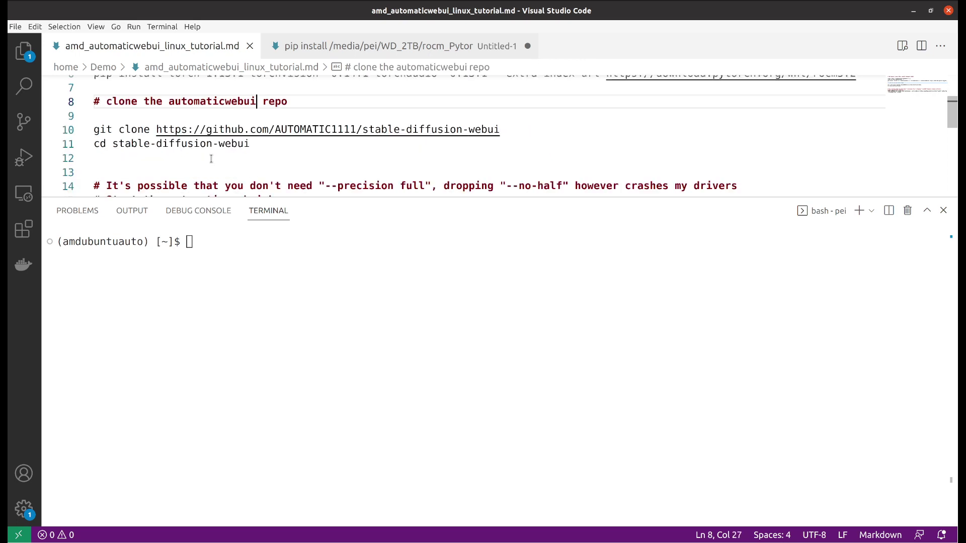
Change the terminal directory to /home/Demo/
left_click(213, 255)
type("cd /home/Demo/")
key("Return")
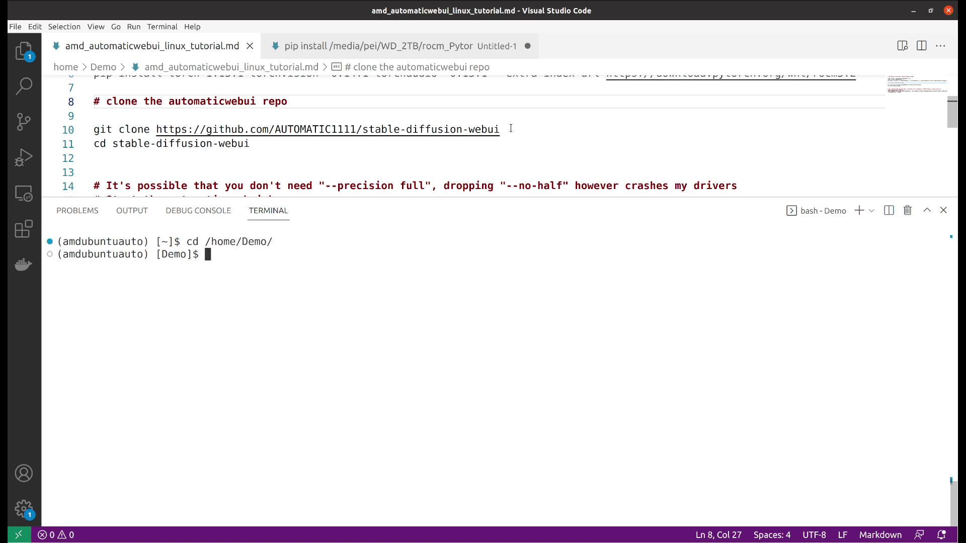
Paste the git clone command into the terminal and cancel it
left_click_drag(510, 130, 94, 130)
key("ctrl+c")
left_click(259, 278)
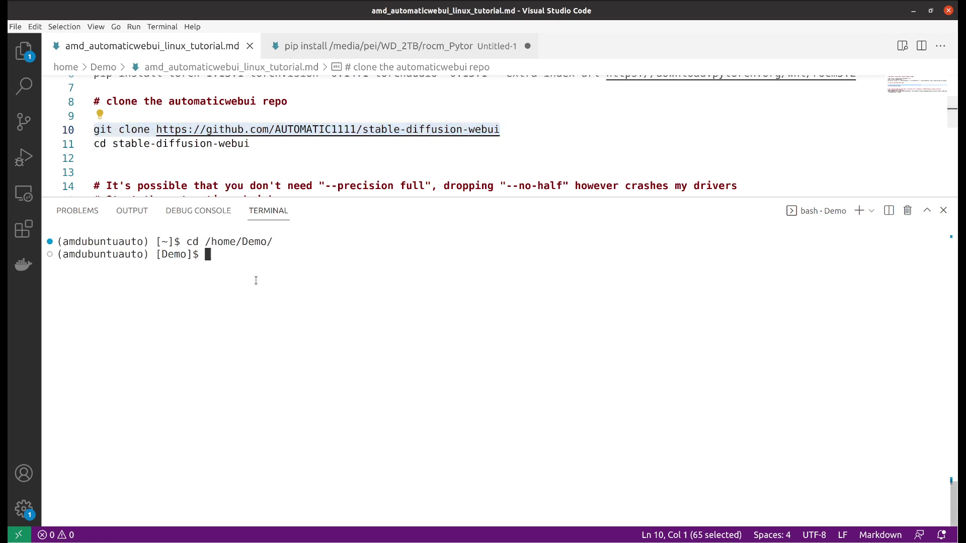
key("ctrl+shift+v")
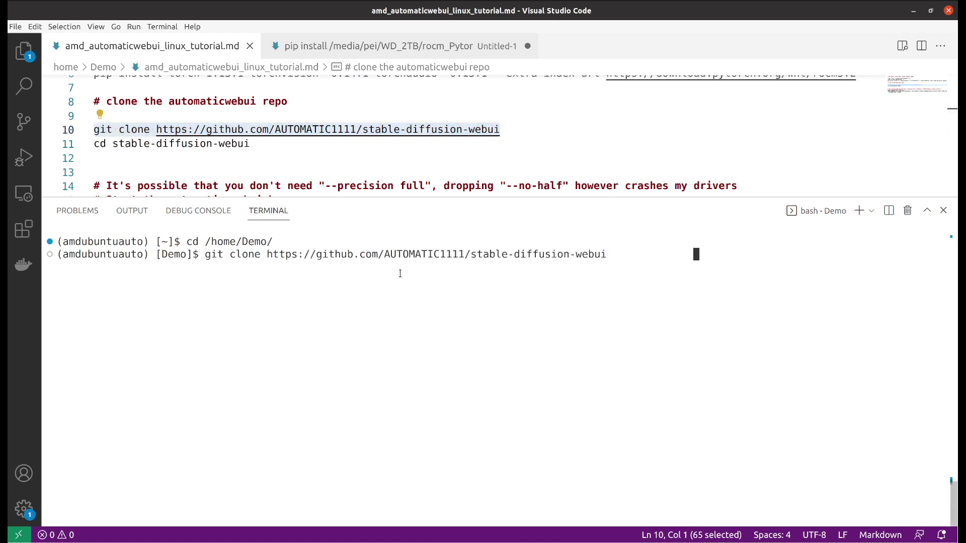
key("ctrl+c")
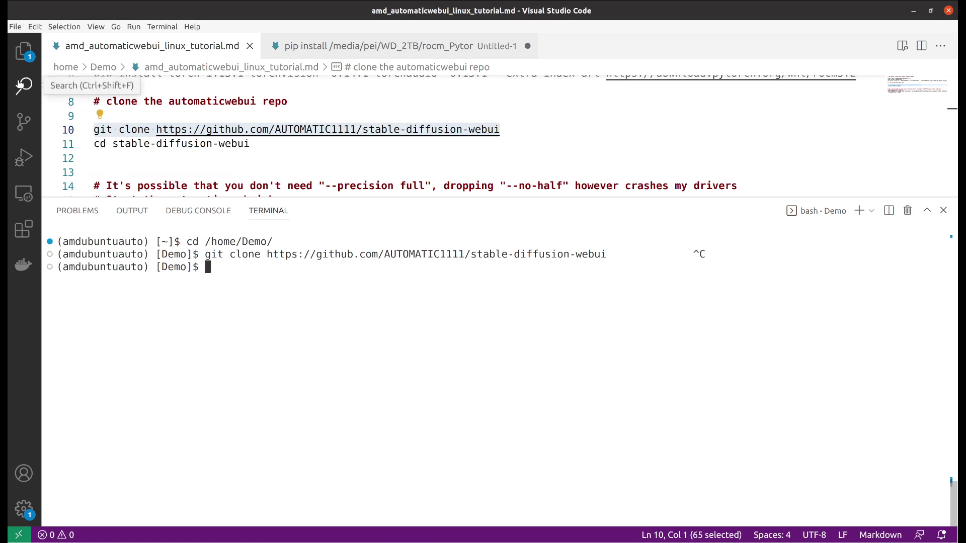
Enter the stable-diffusion-webui folder in the terminal and clear the output
left_click(247, 144)
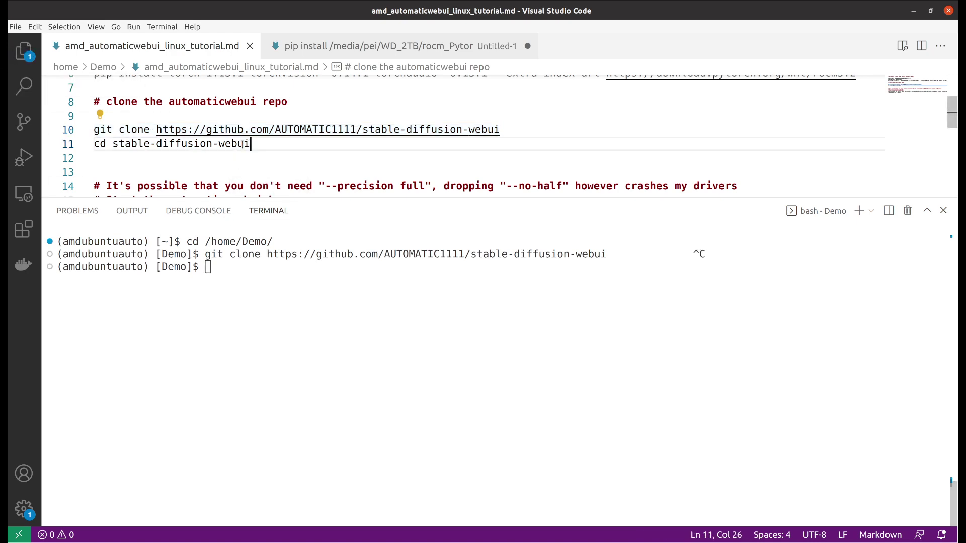
key("shift+Home")
left_click(239, 279)
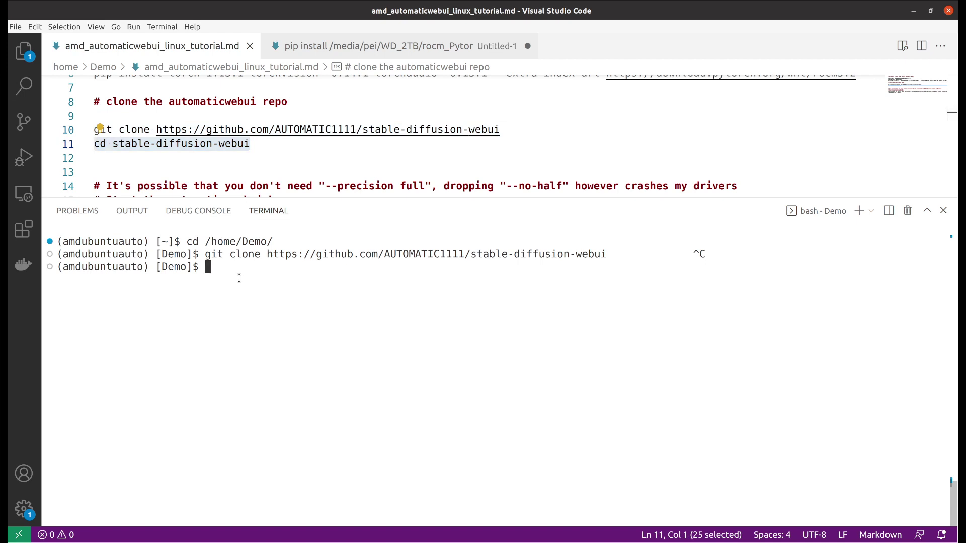
key("ctrl+shift+v")
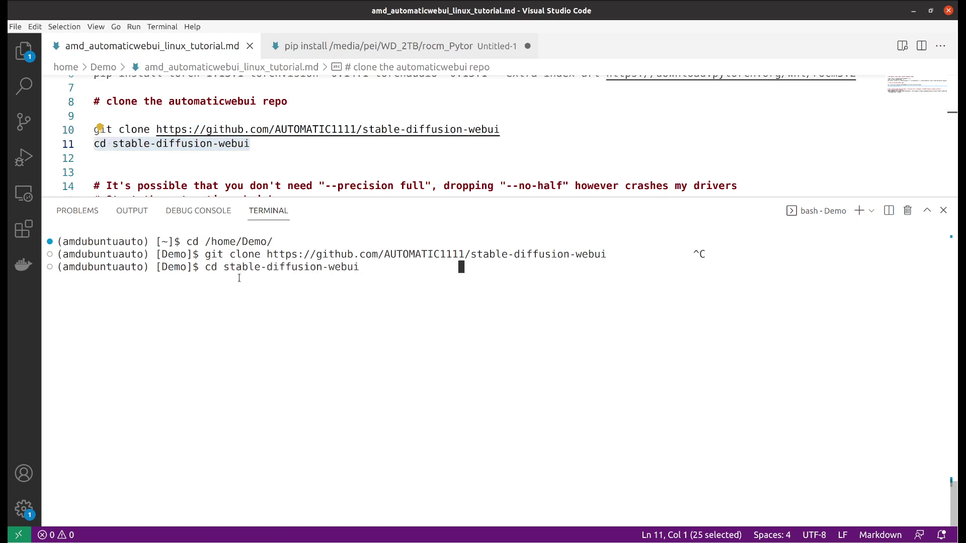
key("ctrl+l")
key("Tab")
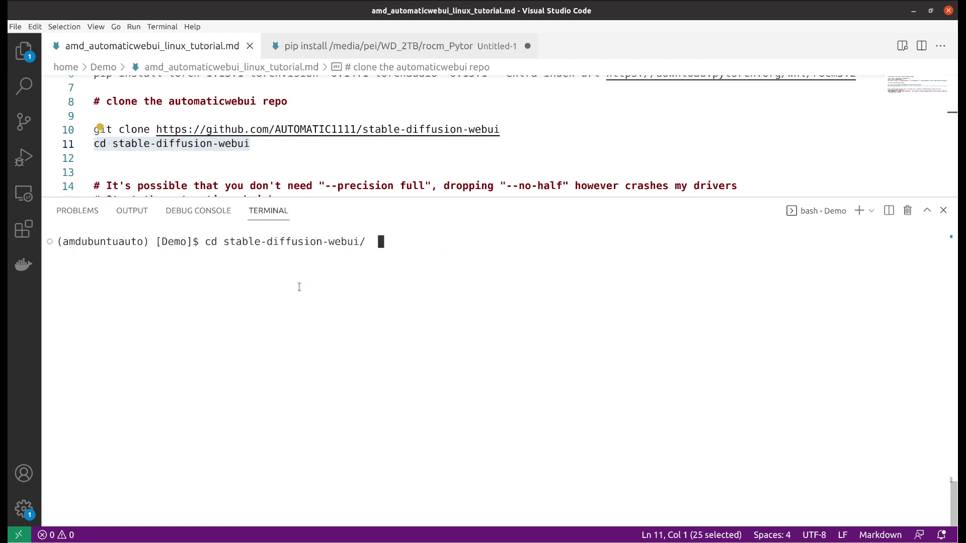
key("Return")
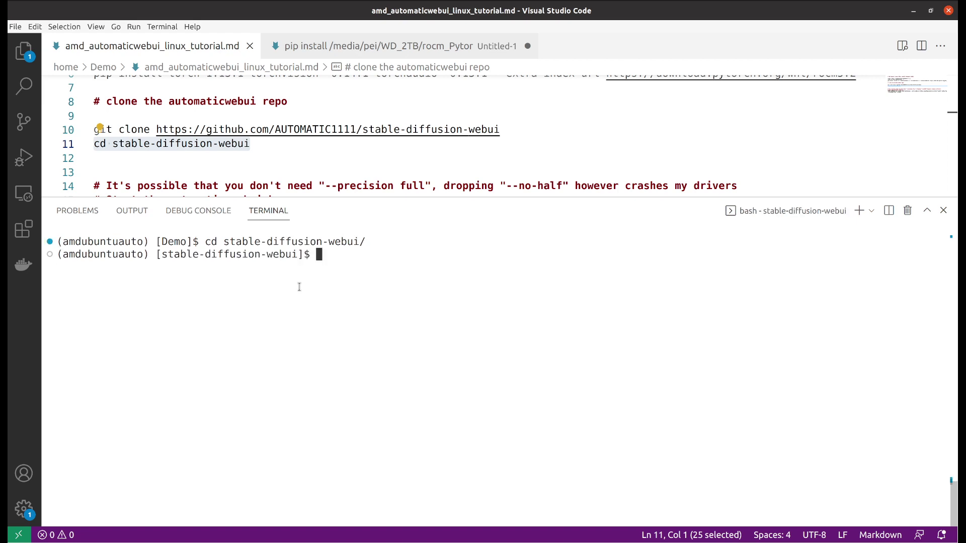
key("ctrl+l")
Open the current folder in Files with xdg-open . and place the window beside the terminal
type("xdg-op")
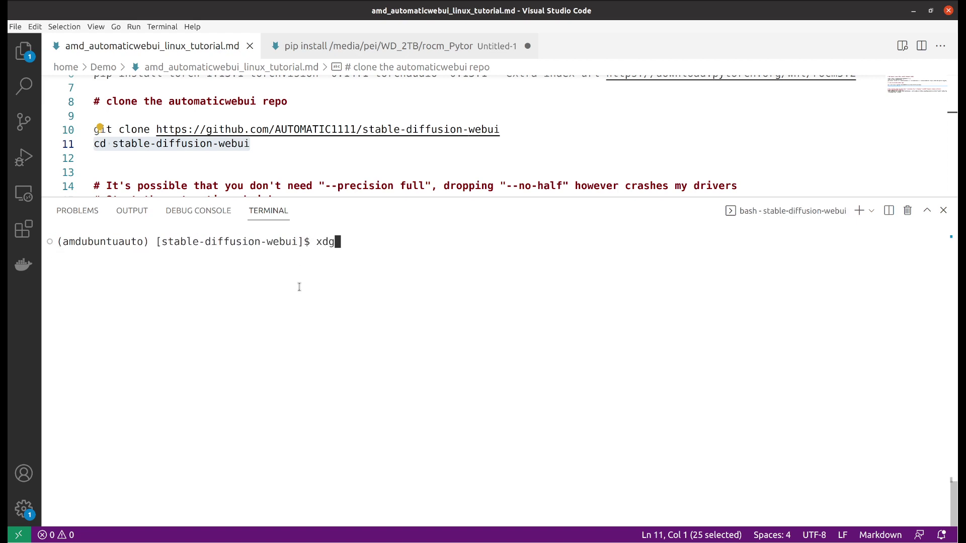
key("BackSpace")
key("BackSpace")
type("open .")
key("Return")
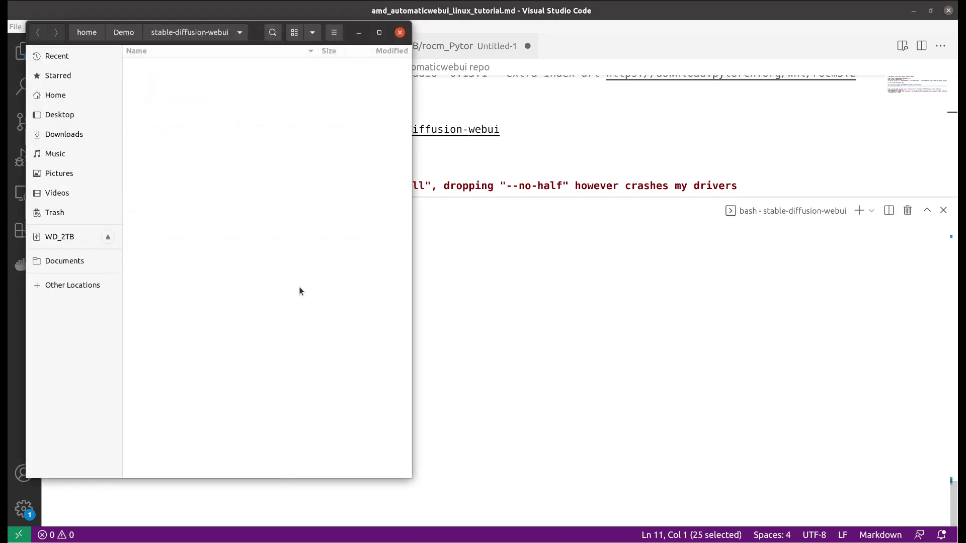
left_click_drag(248, 33, 628, 52)
left_click_drag(781, 234, 830, 233)
scroll(584, 352, "down", 5)
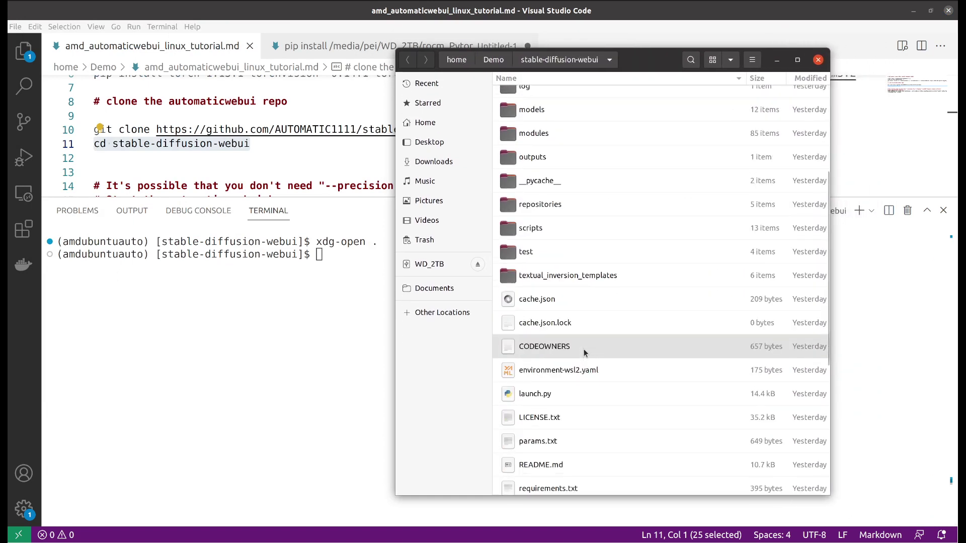
scroll(585, 346, "down", 8)
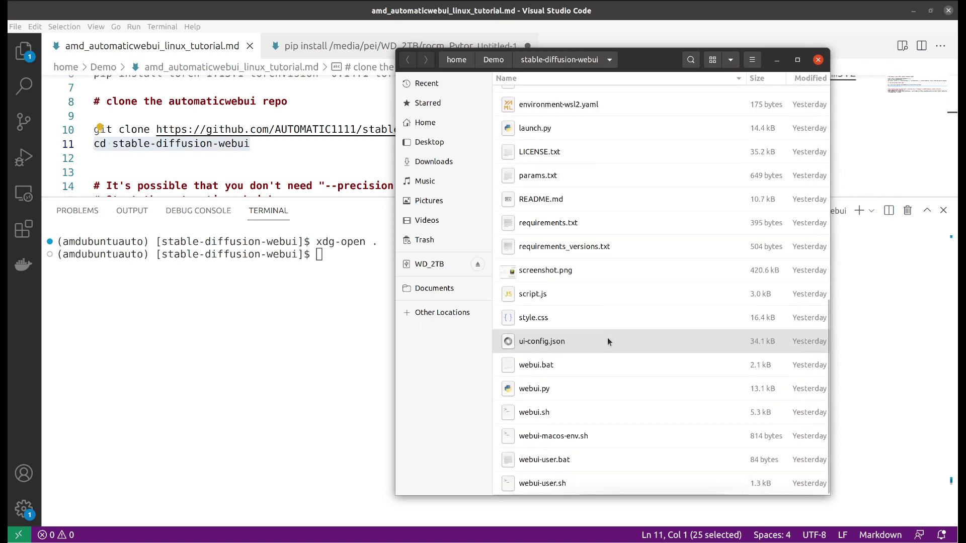
scroll(608, 338, "up", 7)
scroll(608, 338, "up", 6)
scroll(603, 273, "down", 12)
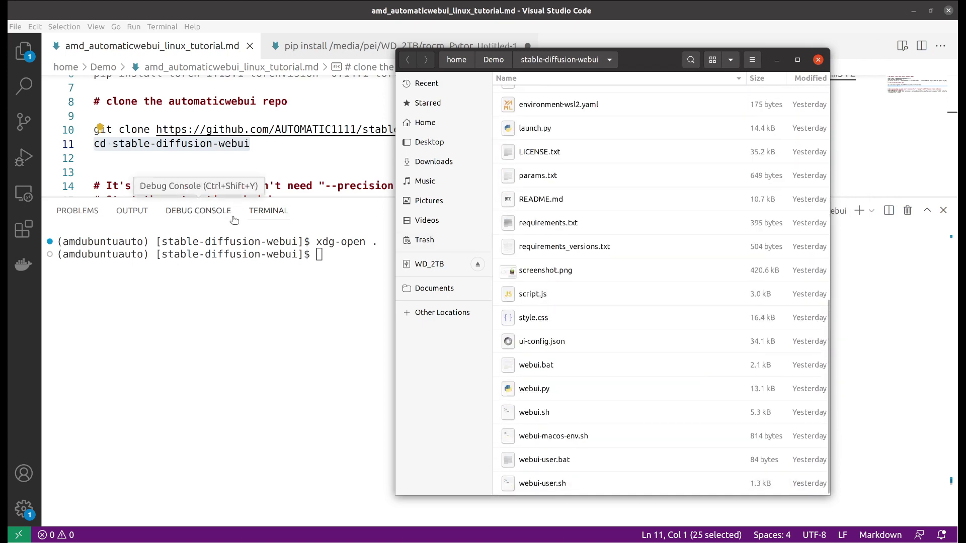
scroll(620, 289, "up", 10)
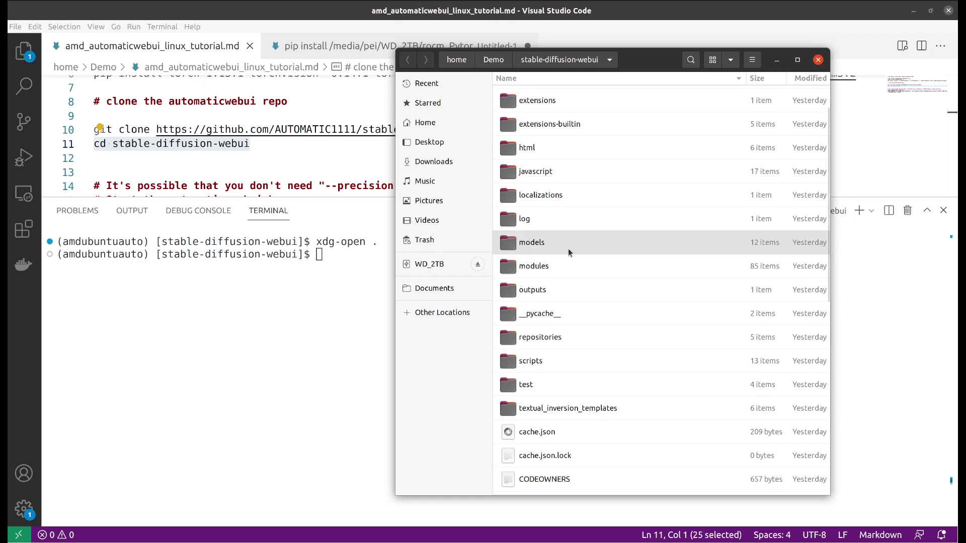
Confirm Anything-V3.0-pruned.ckpt in models/Stable-diffusion, then return to stable-diffusion-webui
left_click(551, 245)
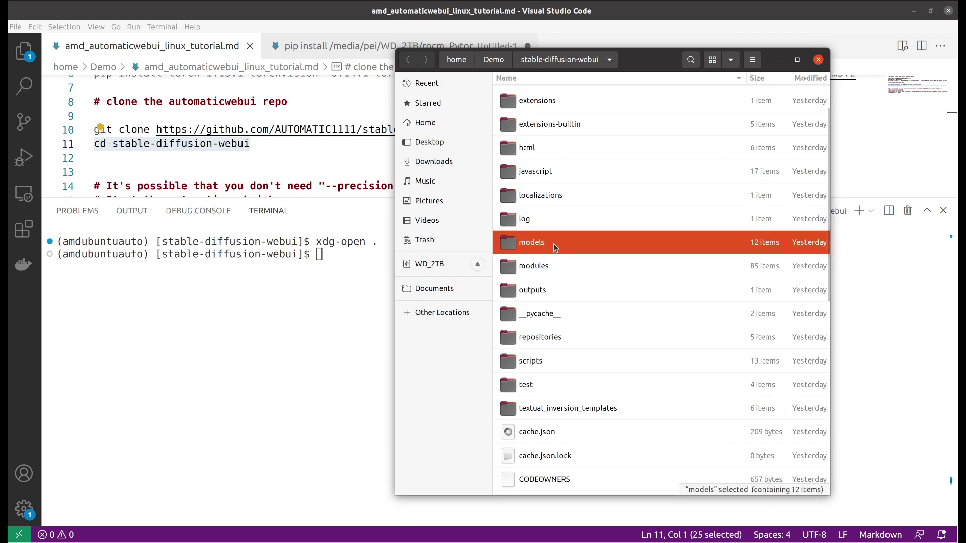
scroll(553, 287, "up", 2)
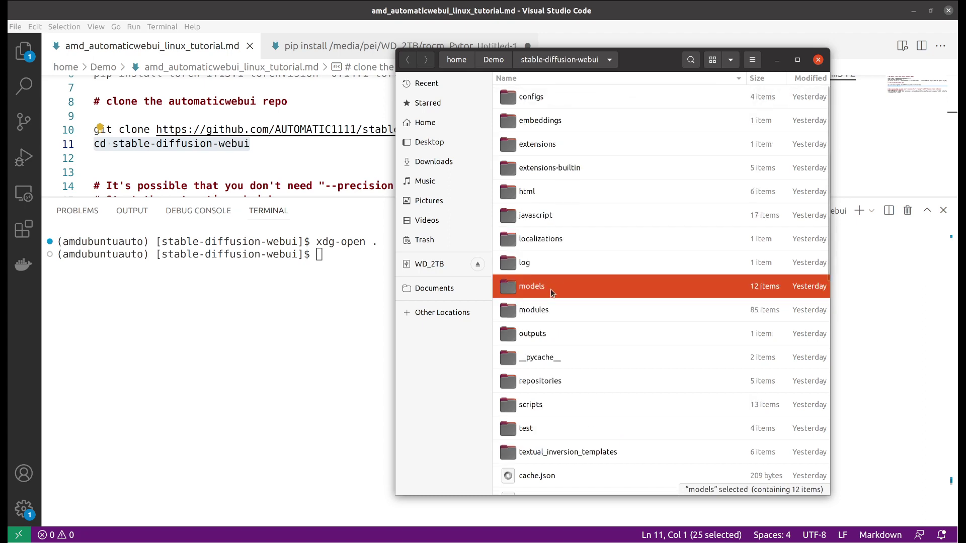
double_click(553, 287)
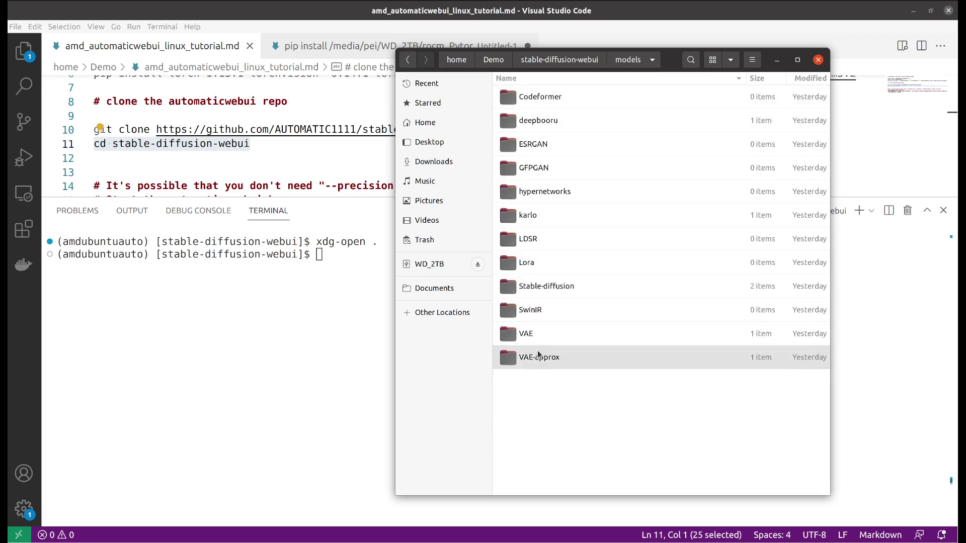
double_click(553, 290)
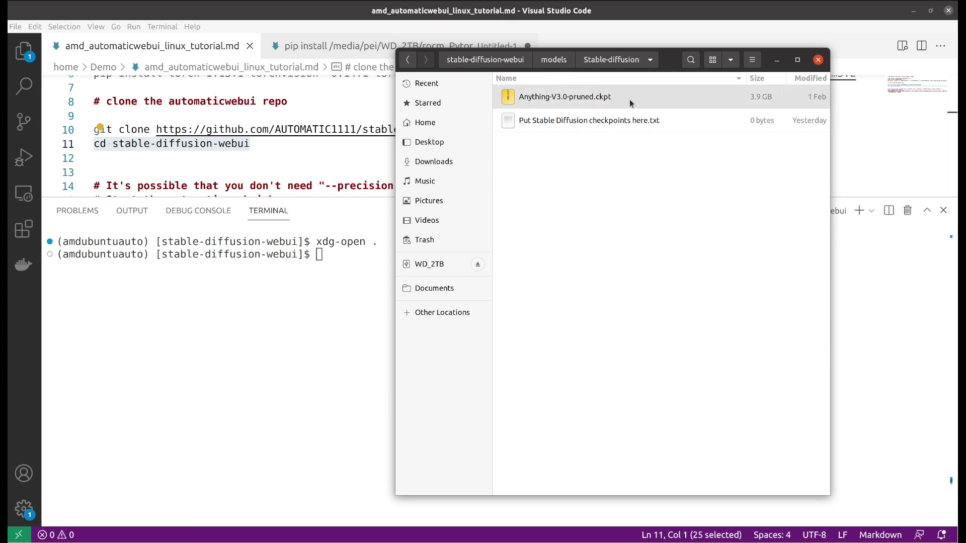
left_click(619, 97)
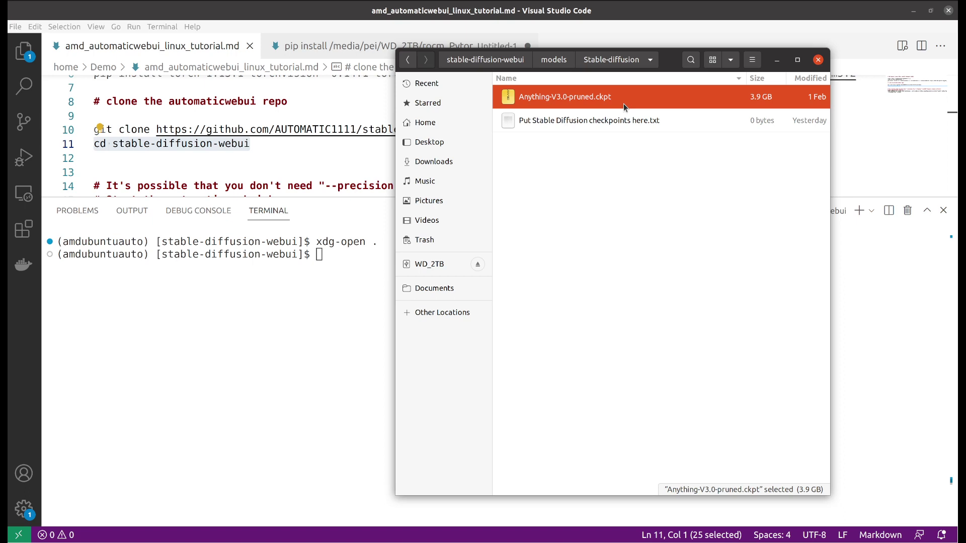
left_click(554, 59)
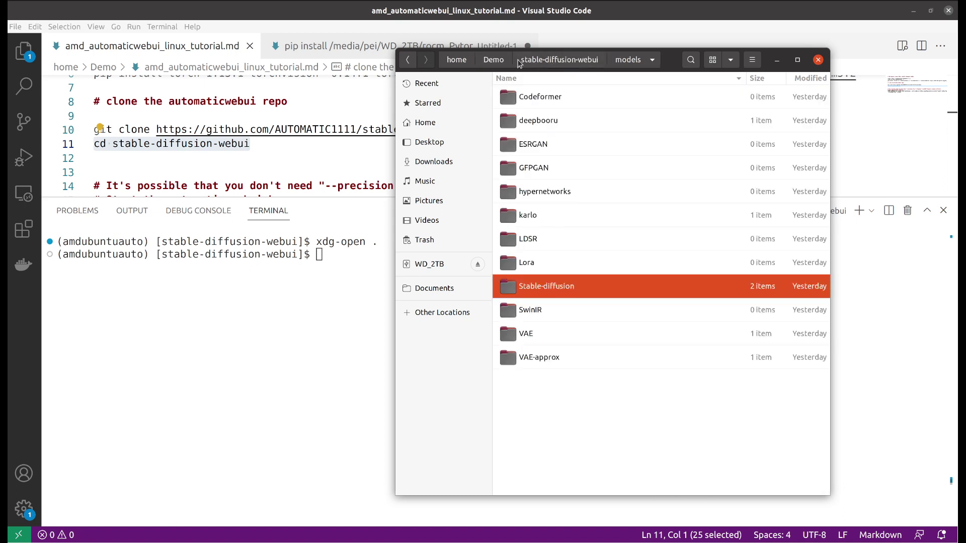
left_click(557, 65)
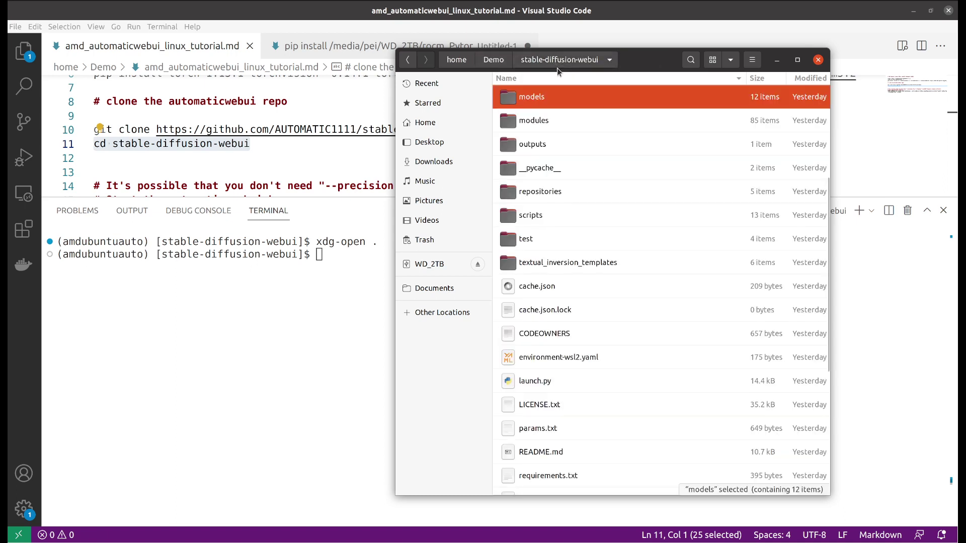
Minimize Files and paste line 16's TORCH_COMMAND python launch.py --precision full --no-half into the terminal
left_click(777, 60)
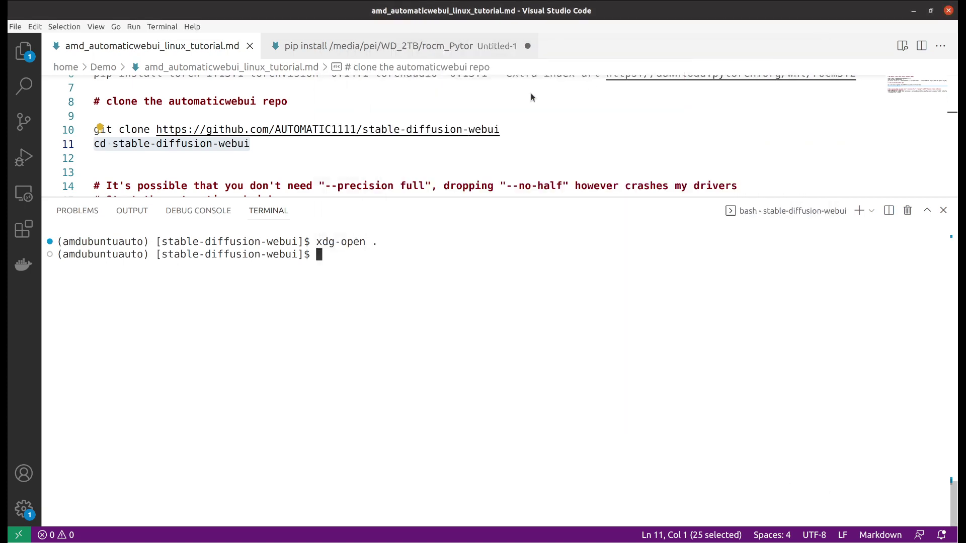
scroll(366, 156, "down", 2)
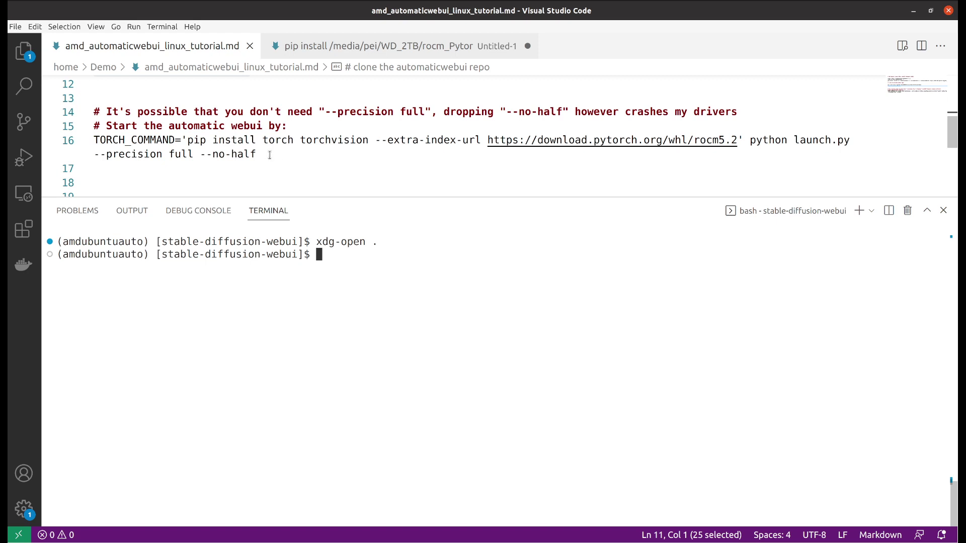
left_click_drag(267, 156, 94, 140)
key("ctrl+c")
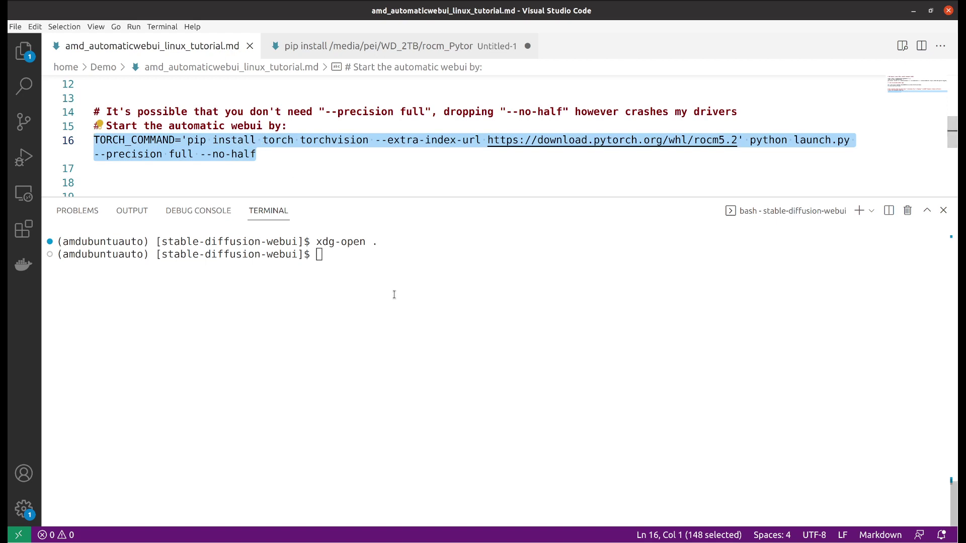
left_click(376, 280)
key("ctrl+shift+v")
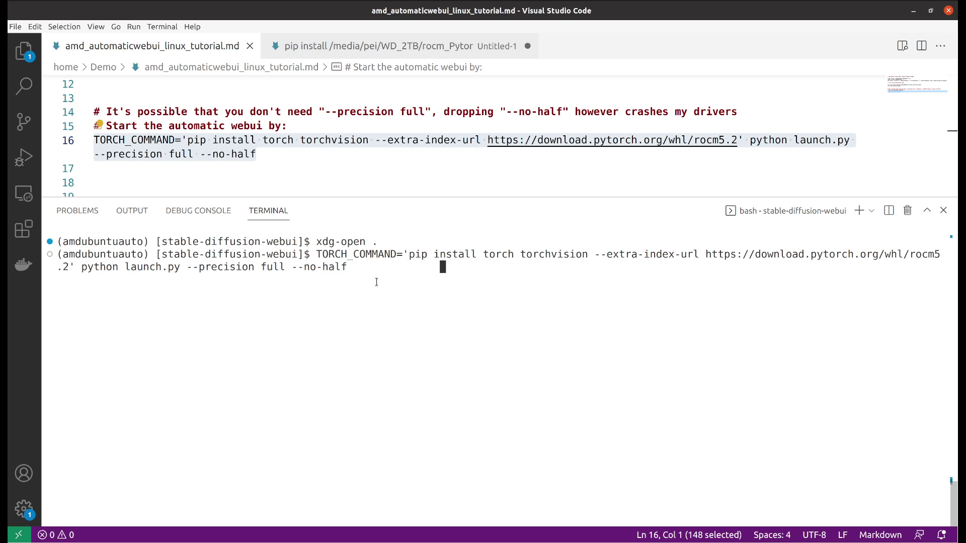
key("Return")
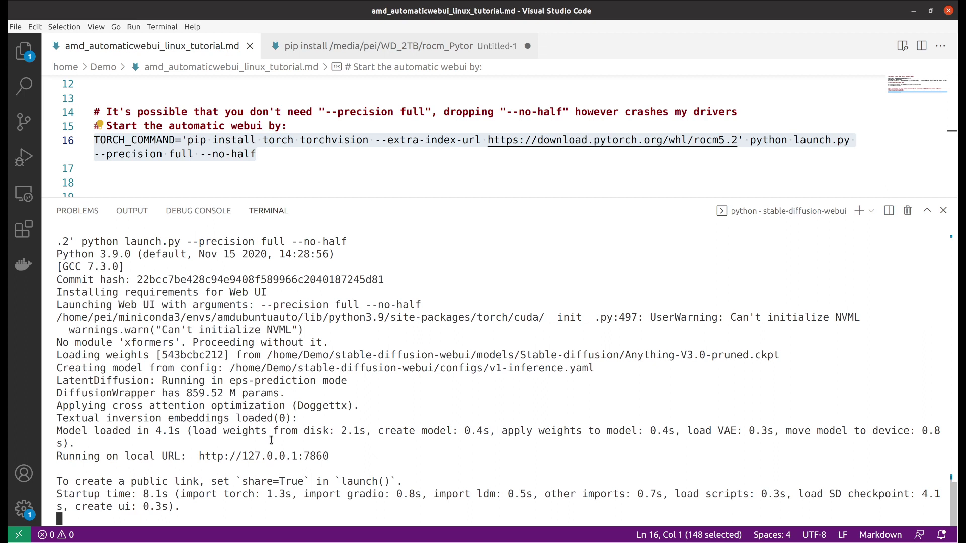
left_click_drag(199, 456, 331, 456)
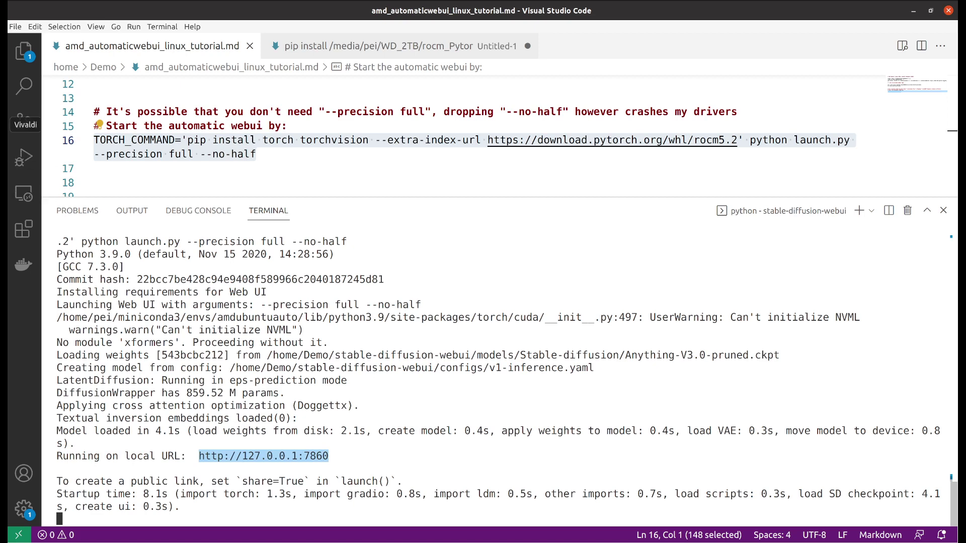
left_click(3, 124)
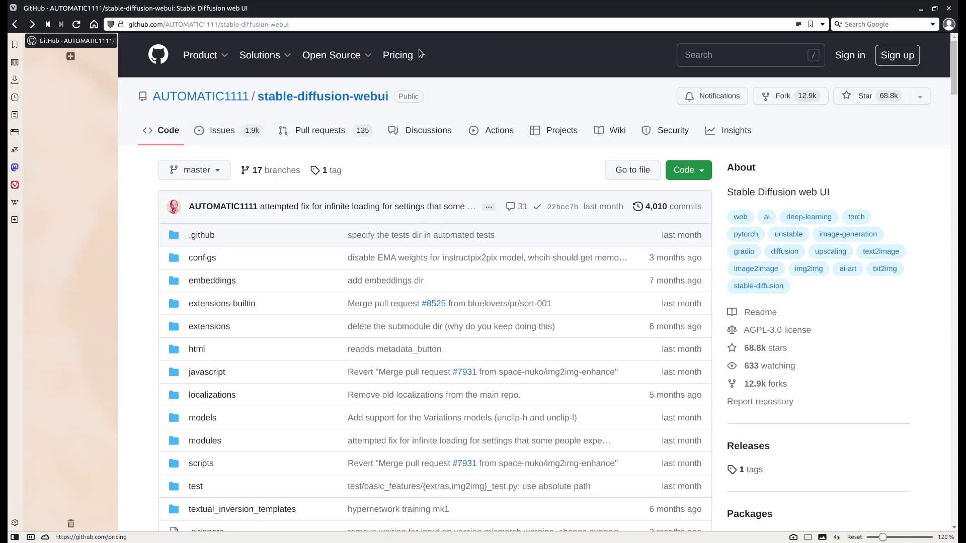
left_click(71, 56)
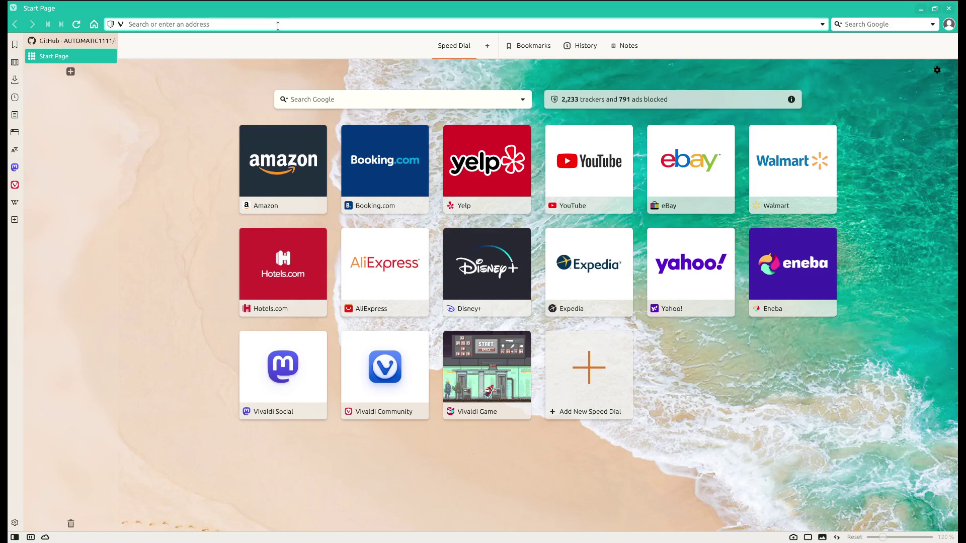
Load 127.0.0.1:7860 in the browser and resize the window at the top-left above the terminal
type("http://127.0.0.1:7860")
key("Return")
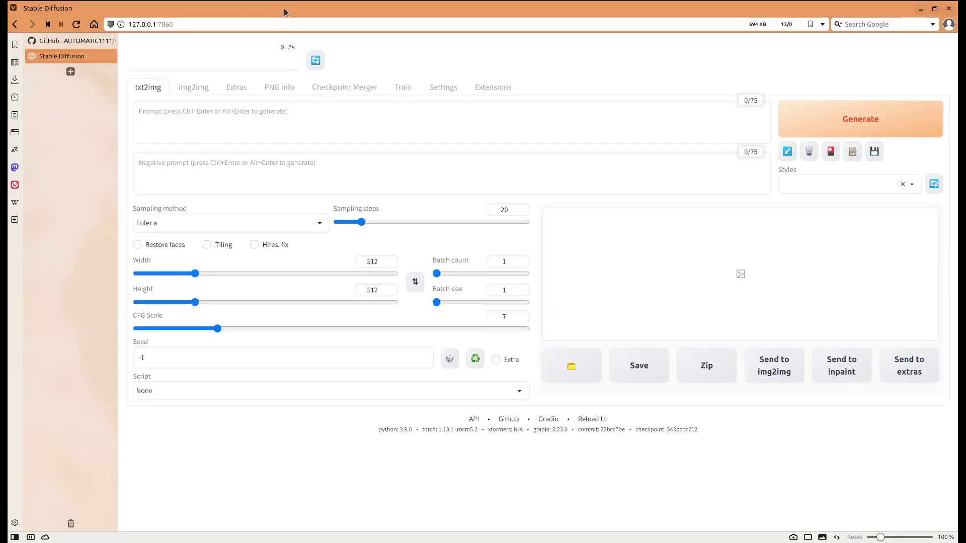
double_click(285, 12)
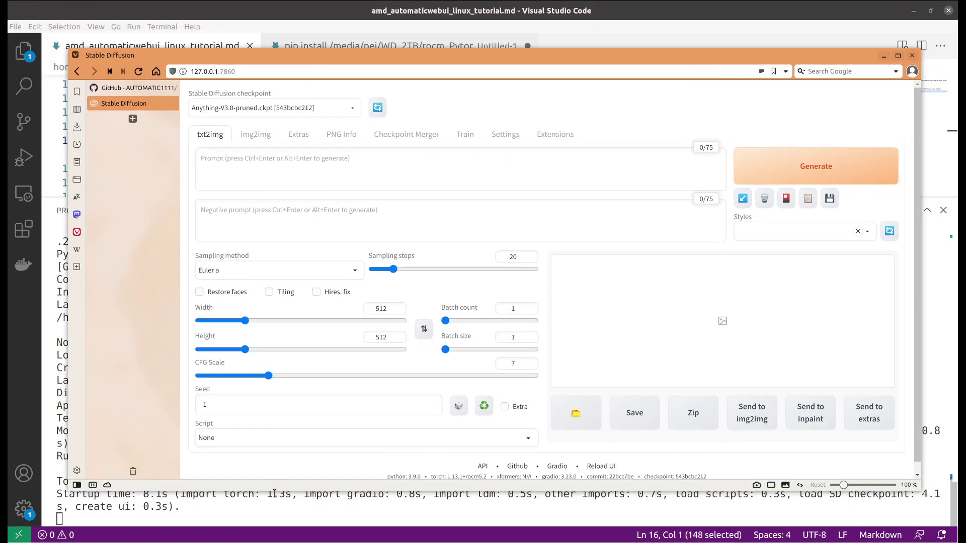
left_click_drag(275, 492, 276, 361)
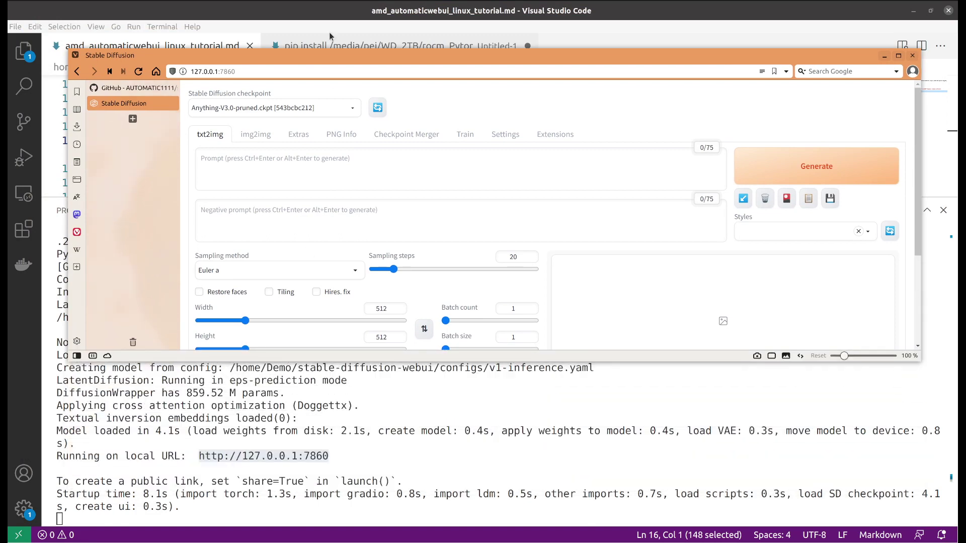
left_click_drag(326, 54, 263, 25)
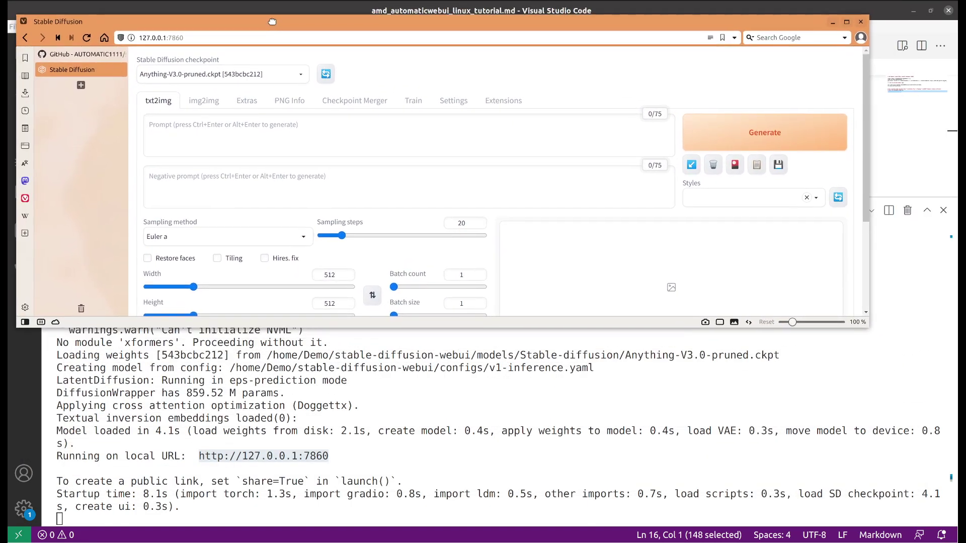
left_click_drag(271, 21, 265, 12)
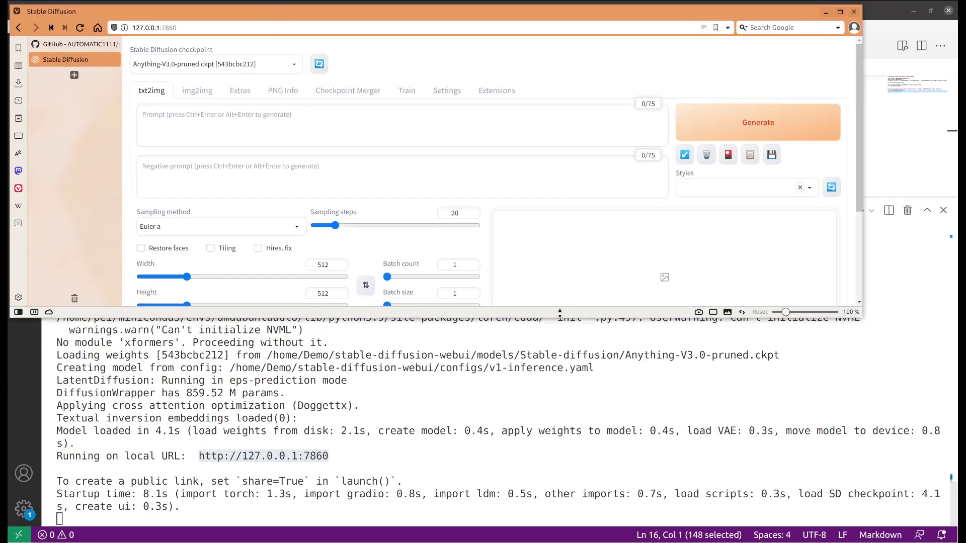
left_click_drag(560, 314, 559, 414)
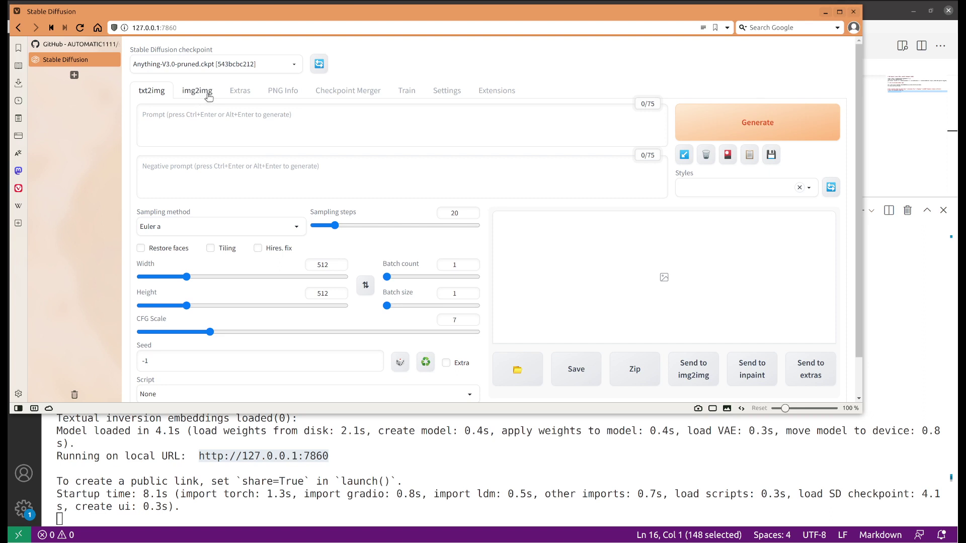
Browse the Extras, PNG Info, Train, Checkpoint Merger and Extensions tabs, then return to txt2img and make the window taller
left_click(241, 91)
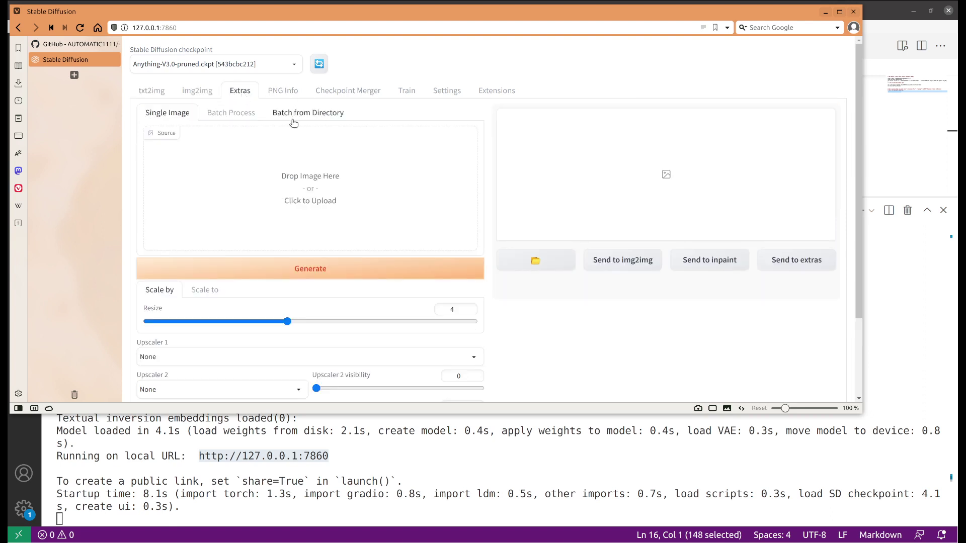
scroll(364, 308, "down", 1)
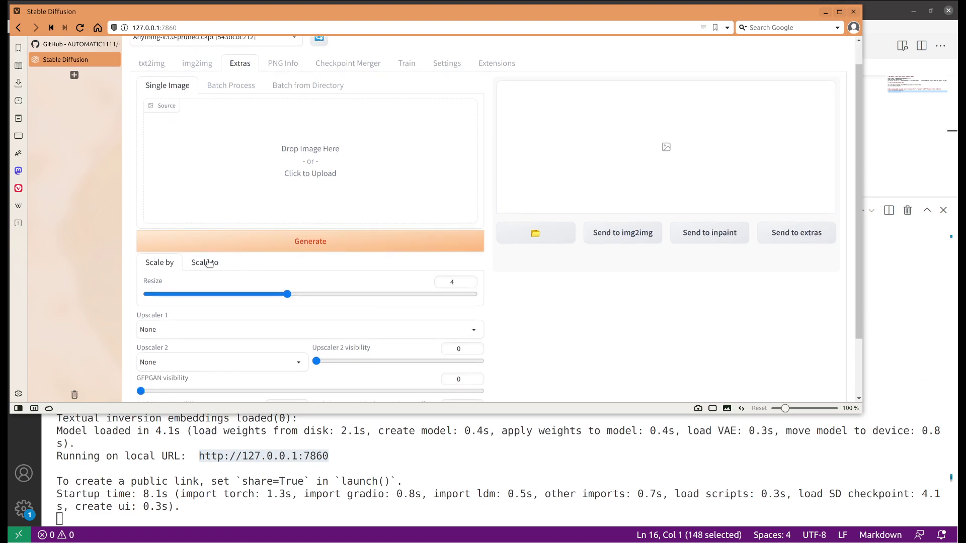
scroll(217, 256, "up", 1)
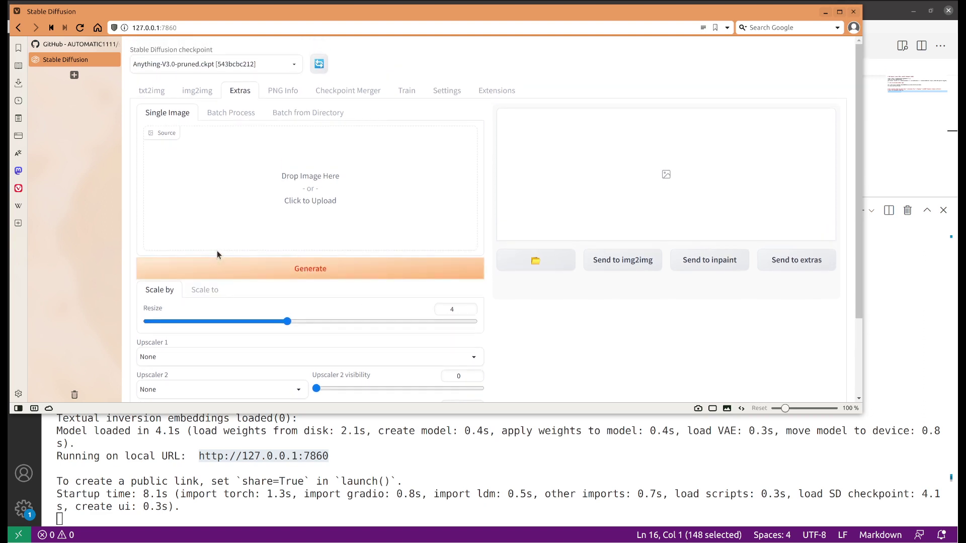
left_click(286, 92)
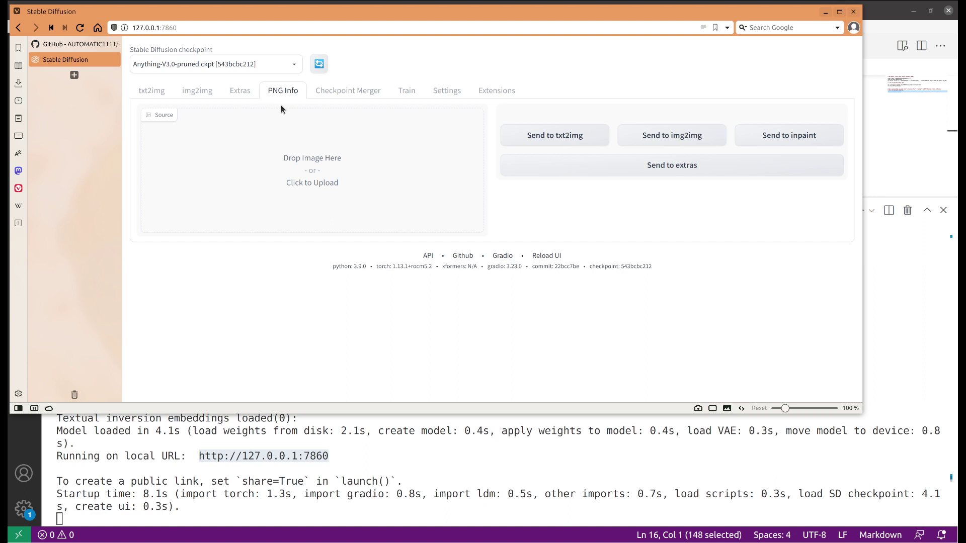
left_click(407, 96)
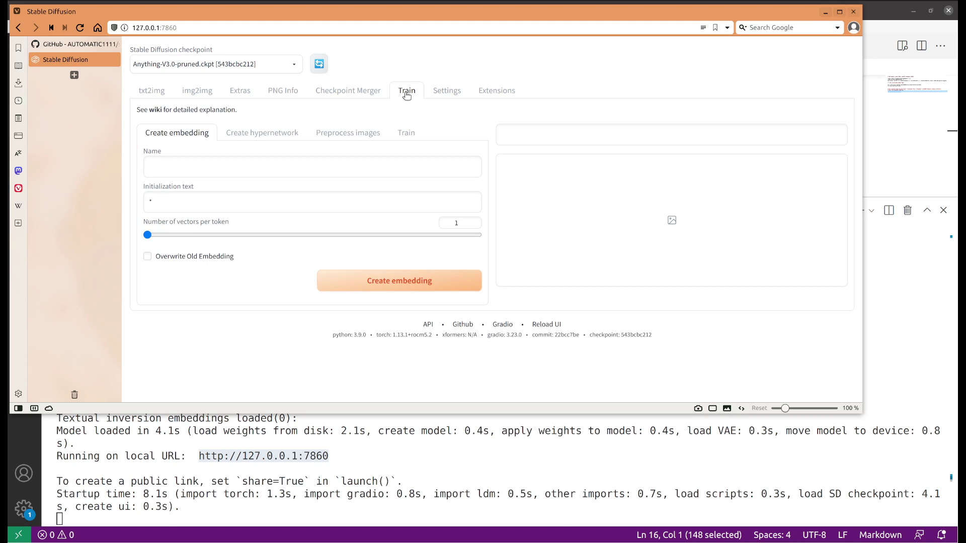
left_click(365, 95)
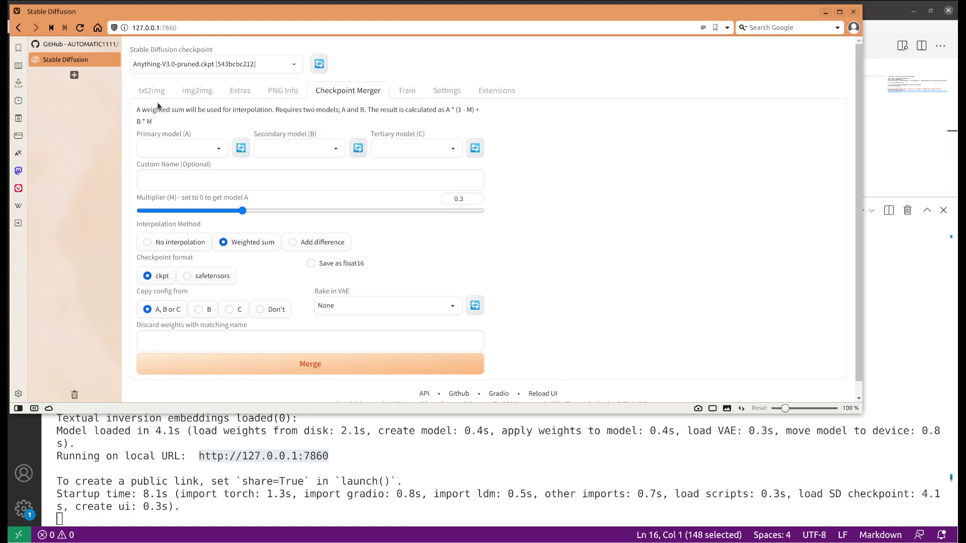
left_click(507, 96)
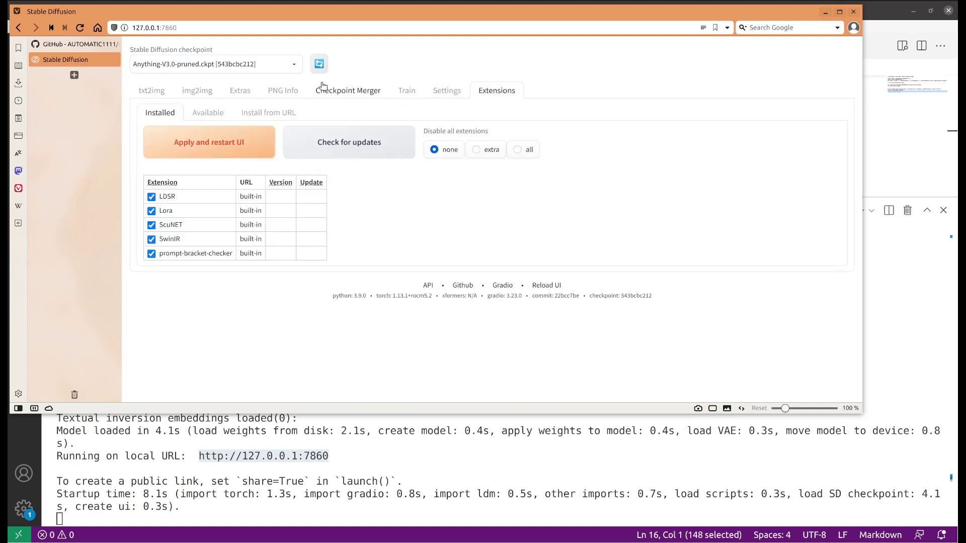
left_click(151, 96)
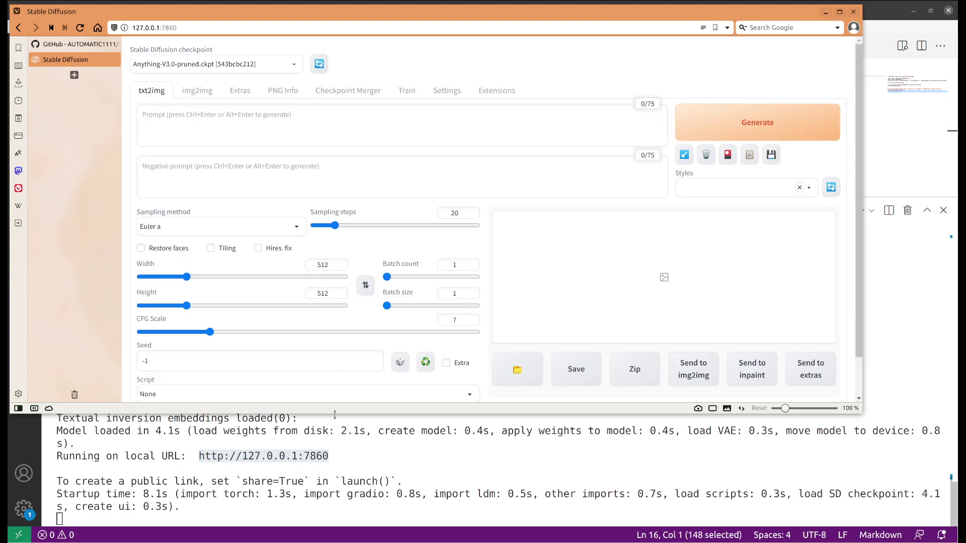
left_click_drag(335, 414, 337, 446)
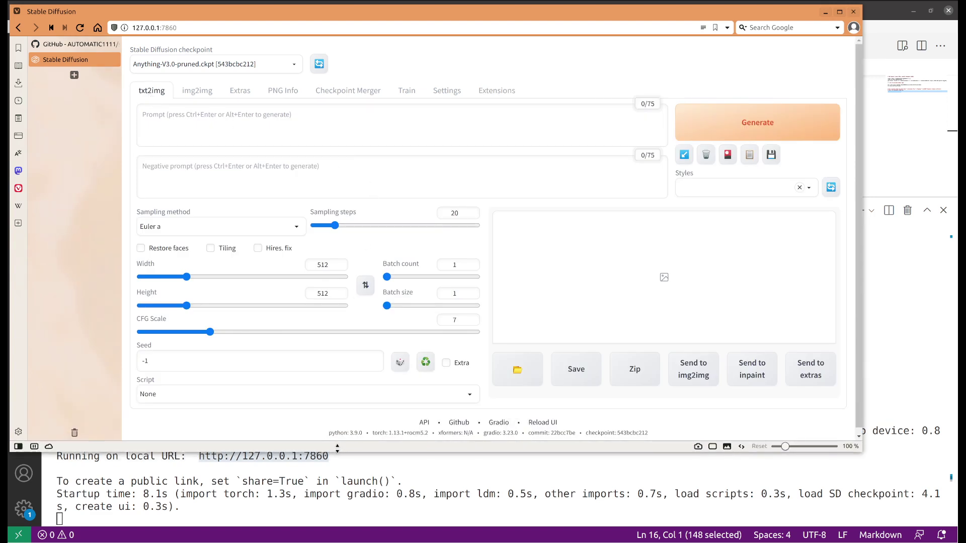
Load the pink-haired anime PNG from Files into PNG Info to read its parameters
left_click(288, 94)
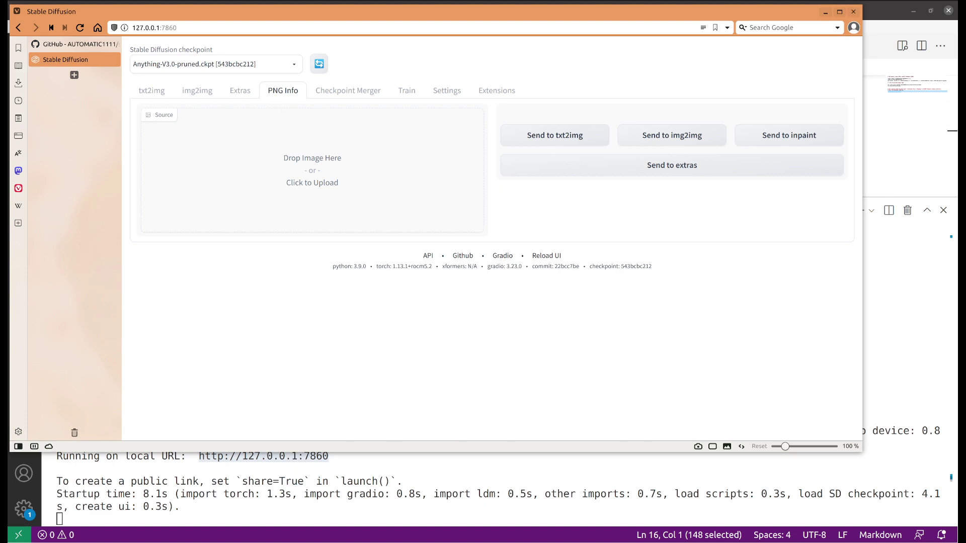
right_click(21, 60)
left_click_drag(20, 60, 439, 106)
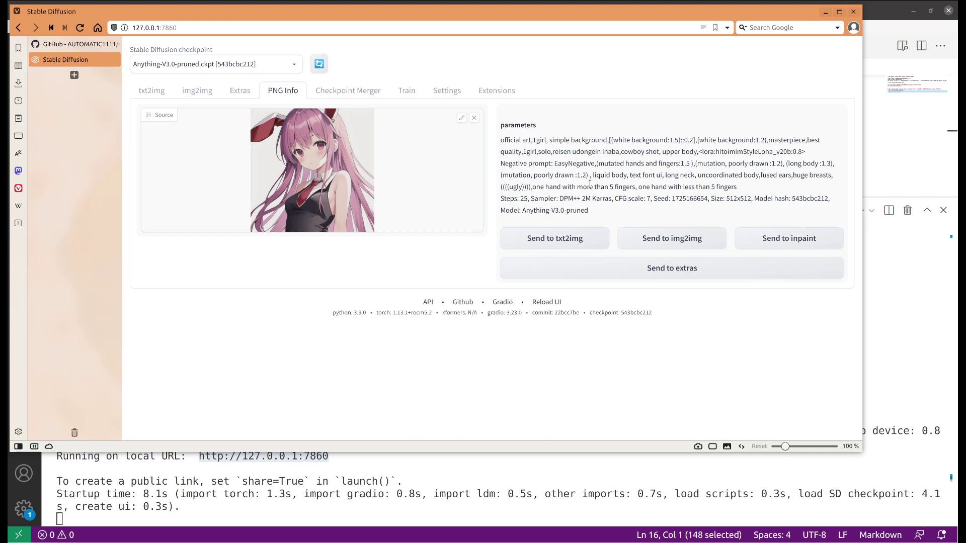
Send the parameters to txt2img, delete the lora tag, and reset the seed to -1
left_click(573, 247)
left_click(262, 126)
left_click_drag(250, 125, 141, 126)
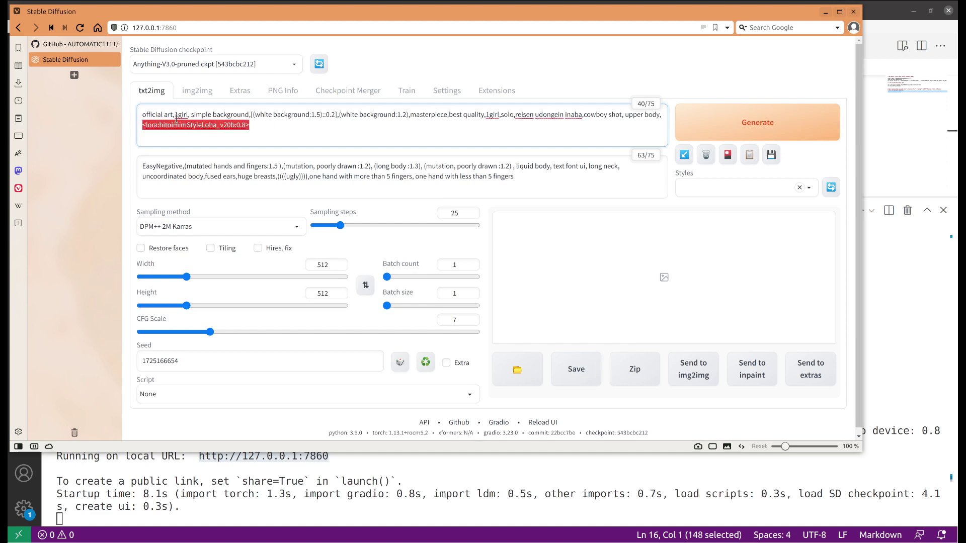
key("BackSpace")
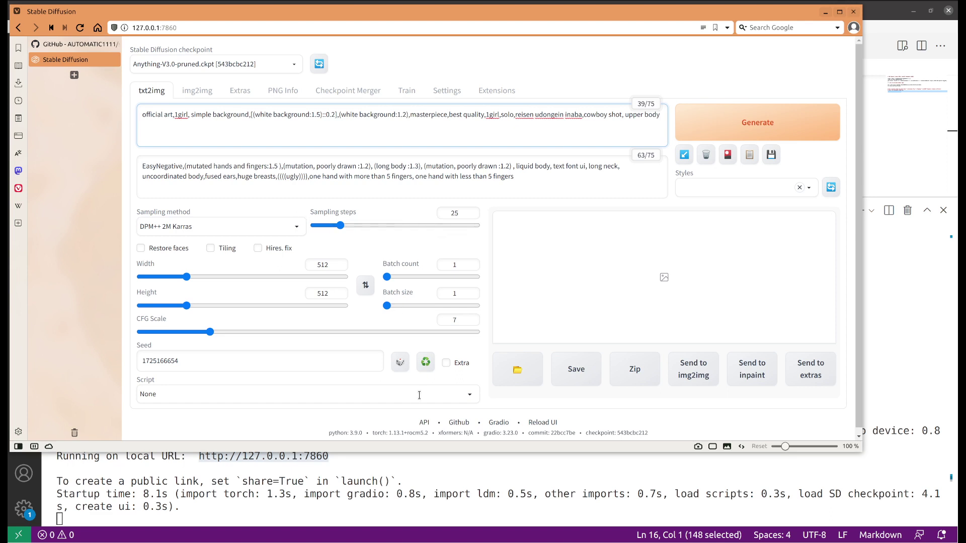
left_click(400, 363)
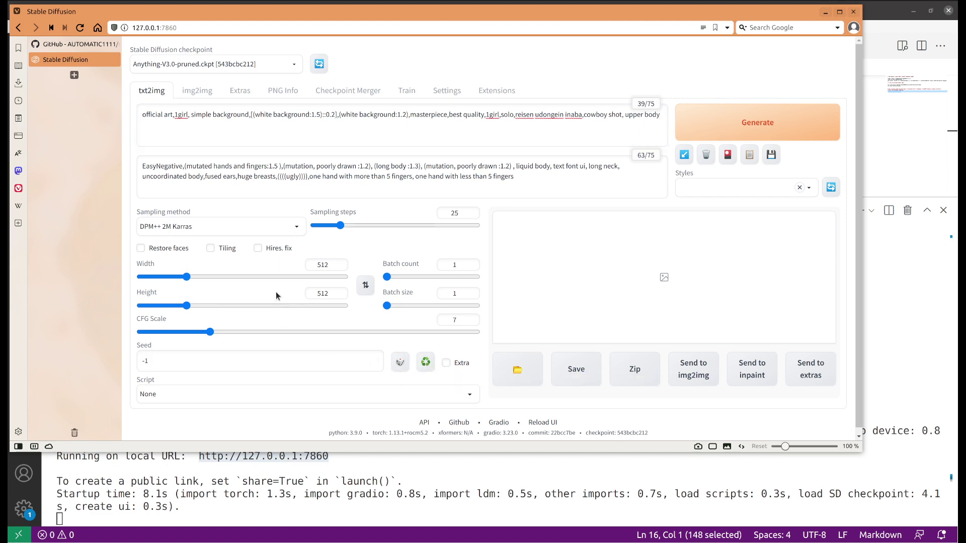
Widen the browser window and zoom the page to 110%
scroll(275, 292, "down", 1)
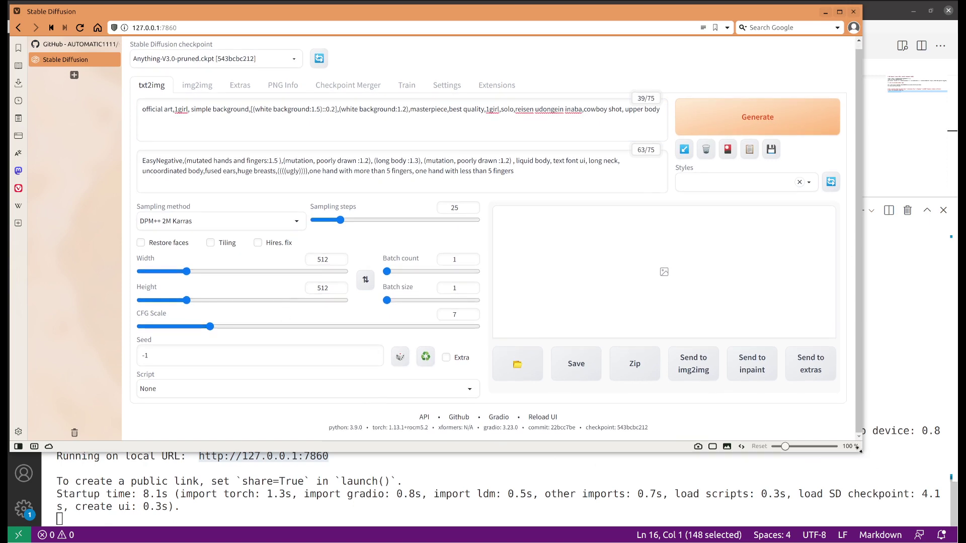
left_click_drag(864, 455, 938, 452)
key("ctrl+plus")
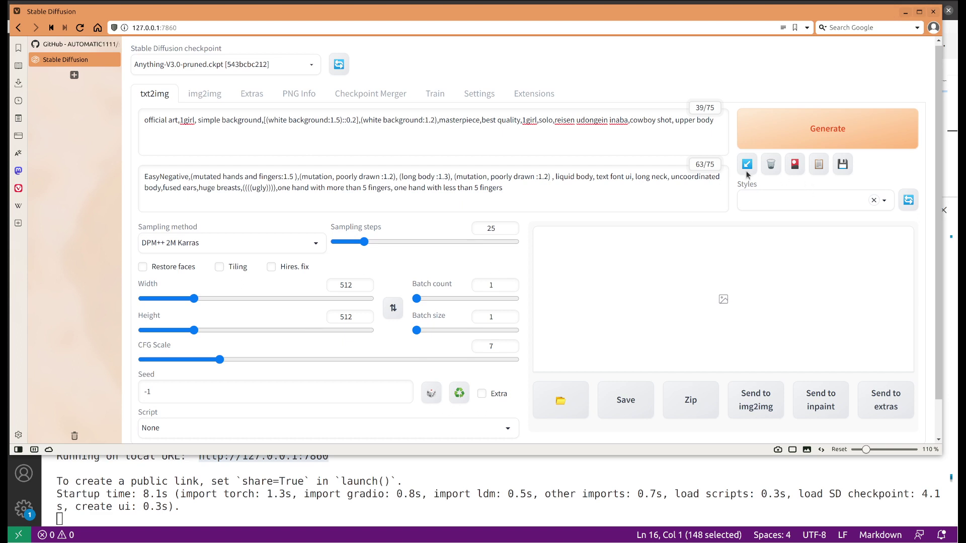
triple_click(811, 197)
left_click(897, 168)
scroll(390, 227, "down", 1)
scroll(420, 222, "up", 1)
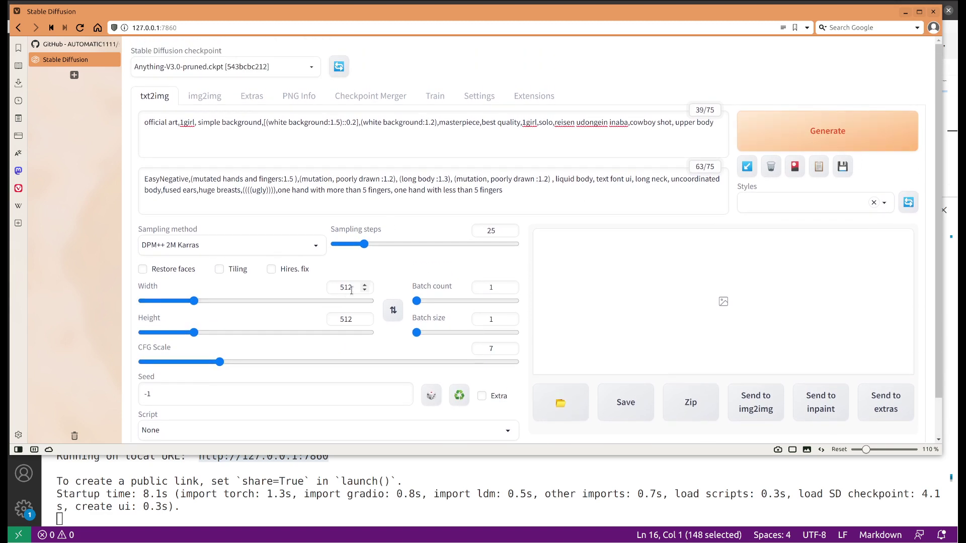
Generate an image from the prompt using 25 steps with DPM++ 2M Karras
left_click(840, 133)
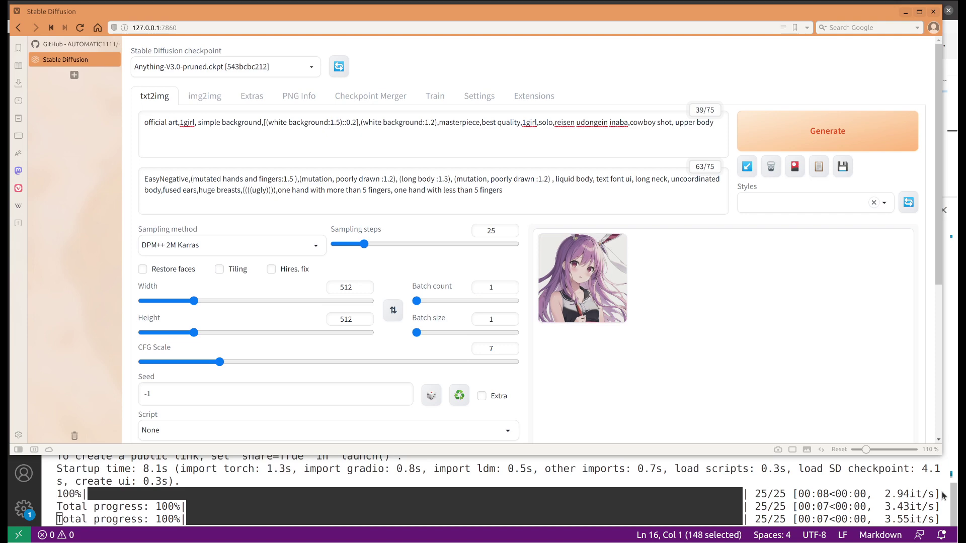
Preview the generated image full size, close the preview, and check the terminal's completed 25/25-step generations
left_click(589, 297)
scroll(589, 297, "down", 5)
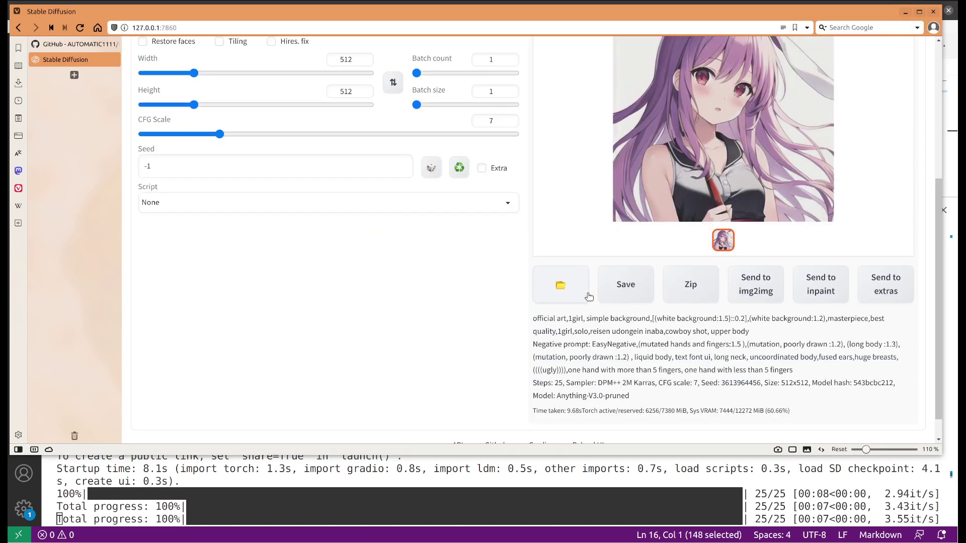
scroll(681, 278, "up", 2)
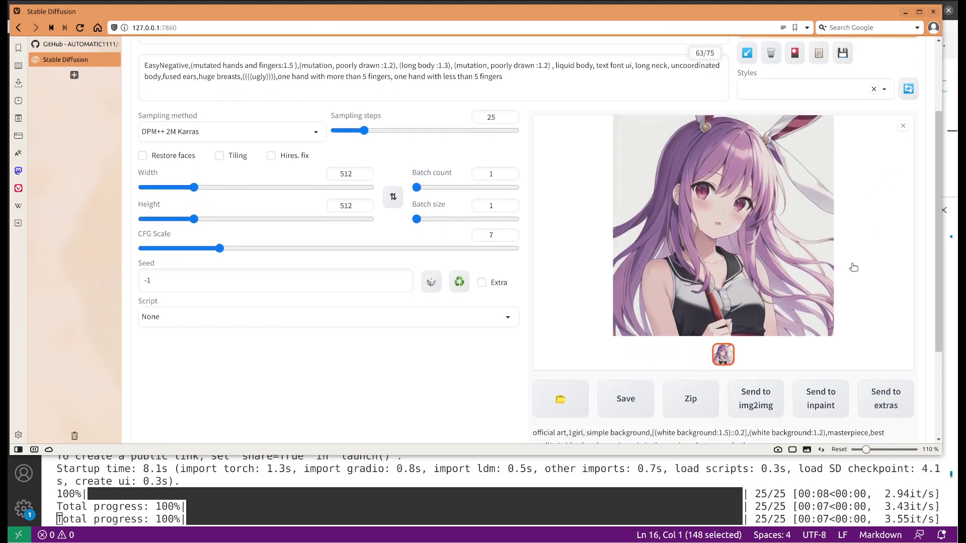
left_click(904, 121)
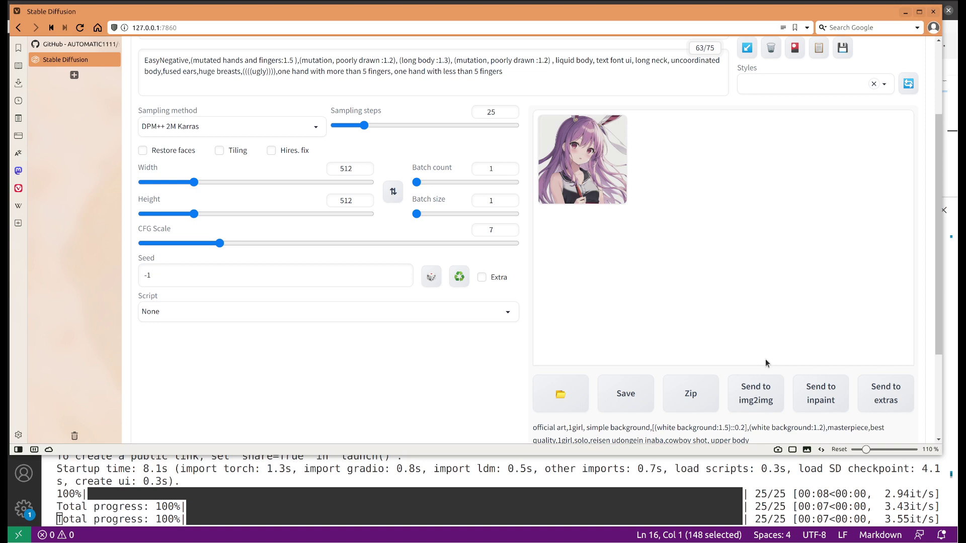
scroll(626, 349, "up", 3)
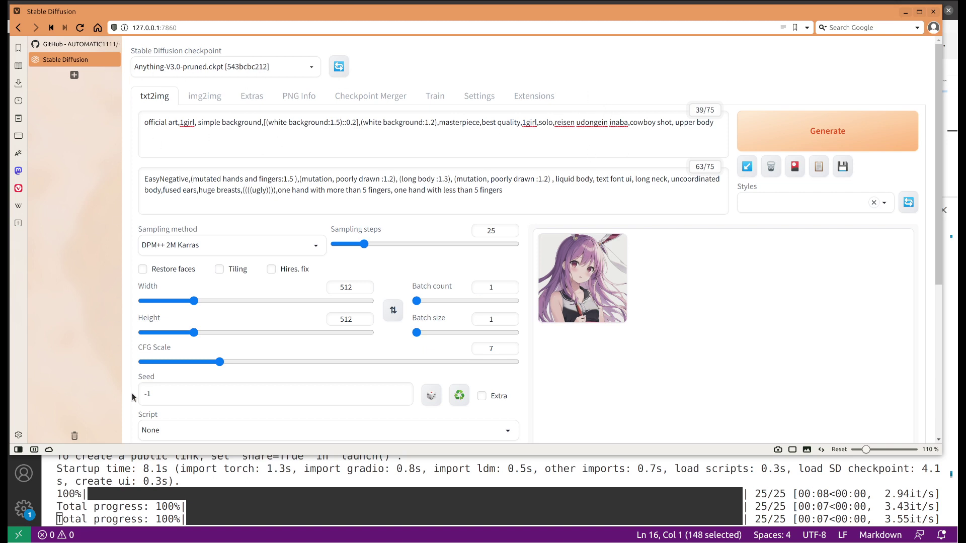
left_click(240, 457)
left_click(289, 450)
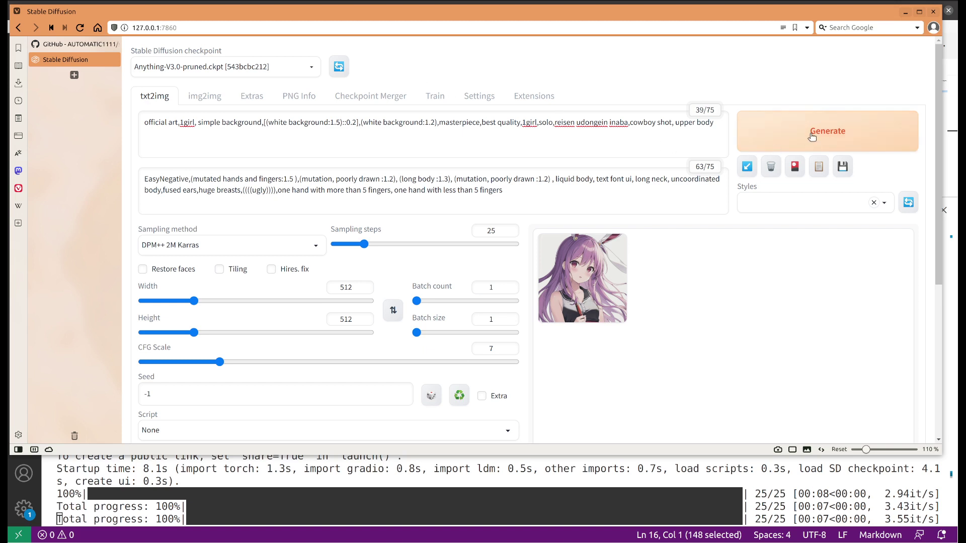
Generate another image with the same settings and follow its progress in the terminal
left_click(783, 140)
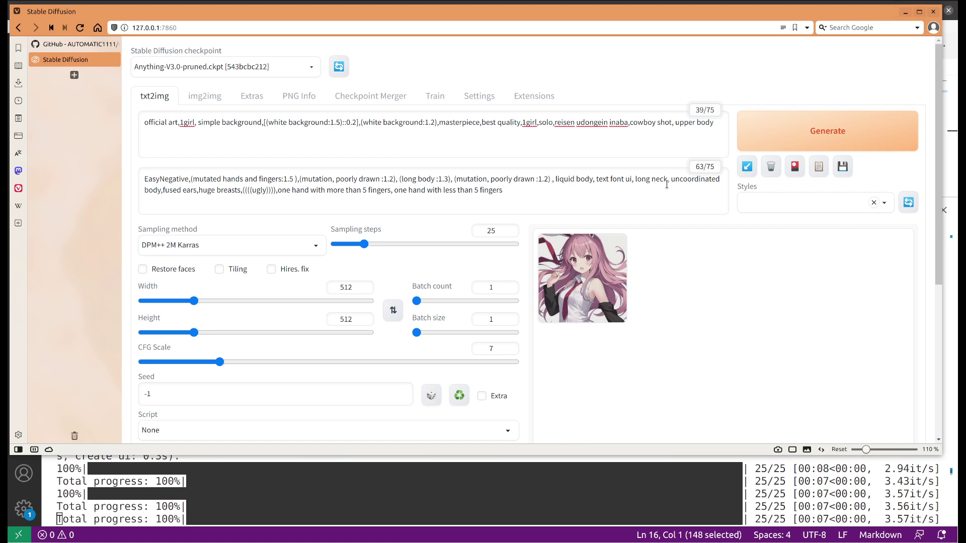
left_click(889, 493)
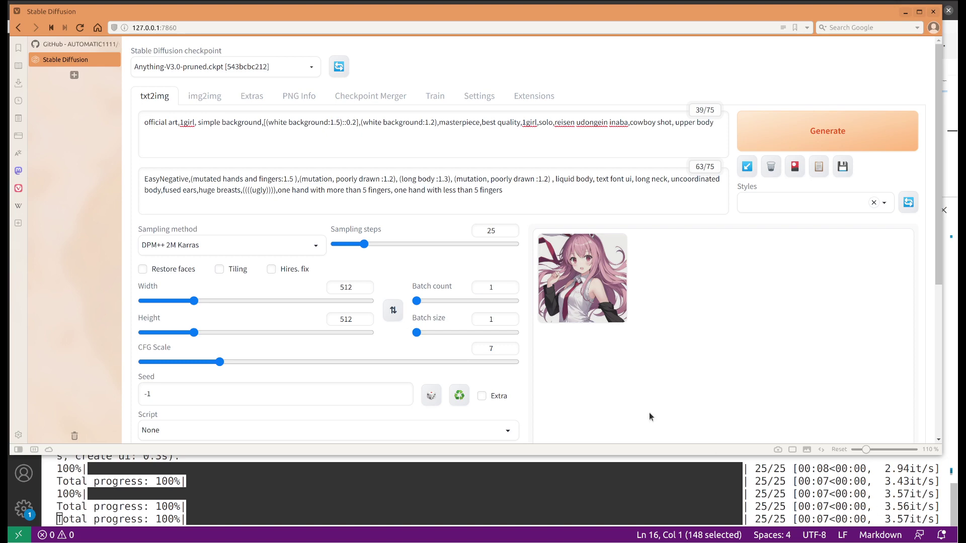
left_click(554, 327)
scroll(301, 319, "down", 2)
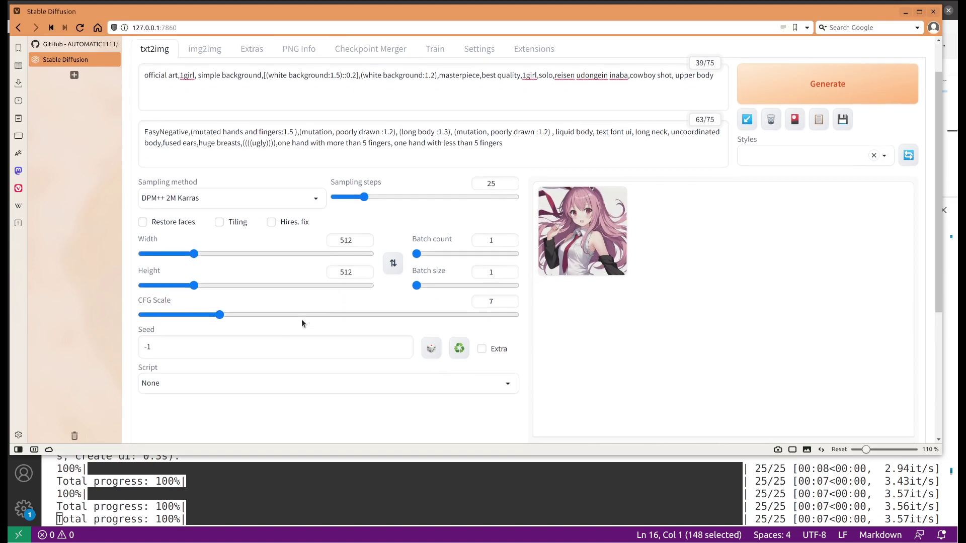
scroll(301, 319, "up", 2)
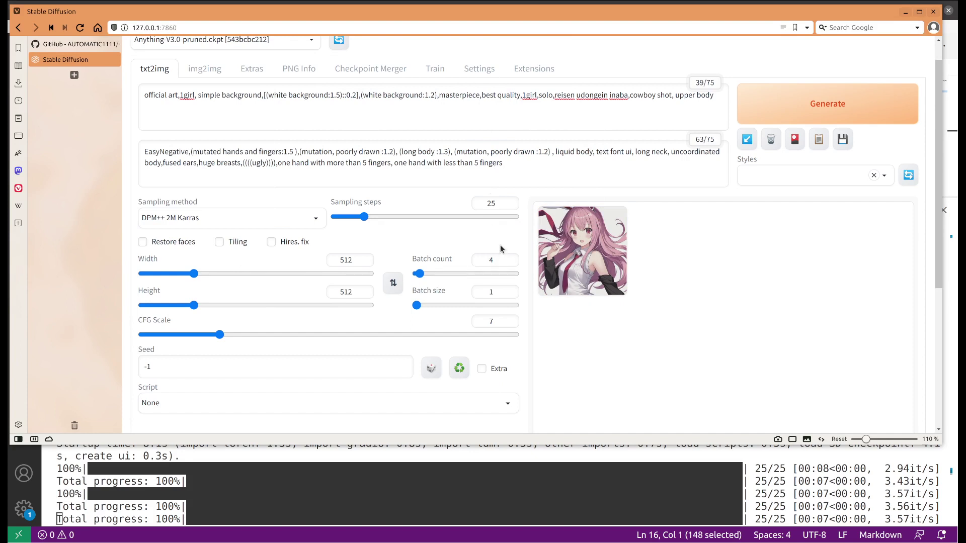
With batch count at 4, generate four images and move the Radeon Profile GPU monitor to the top
left_click(491, 261)
left_click_drag(491, 263, 471, 263)
left_click(829, 111)
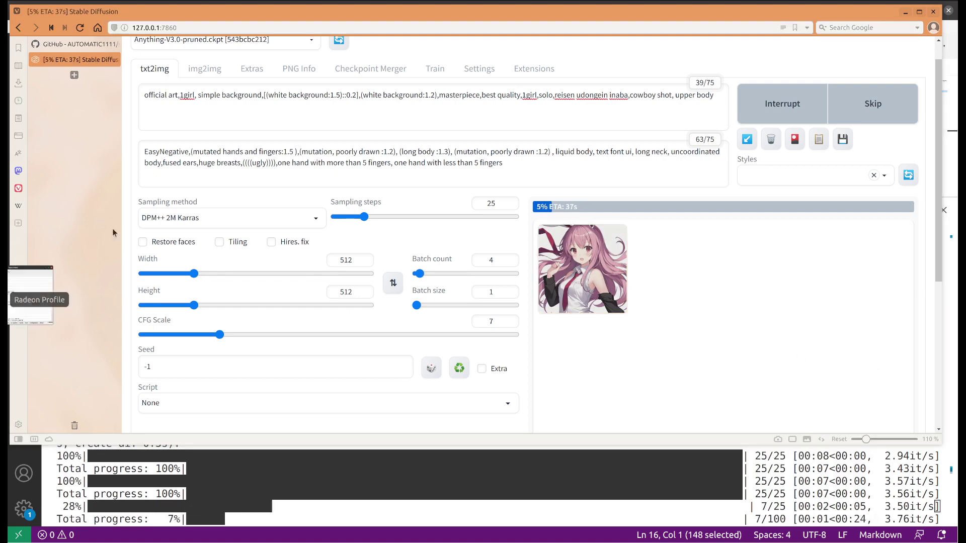
left_click_drag(315, 104, 310, 44)
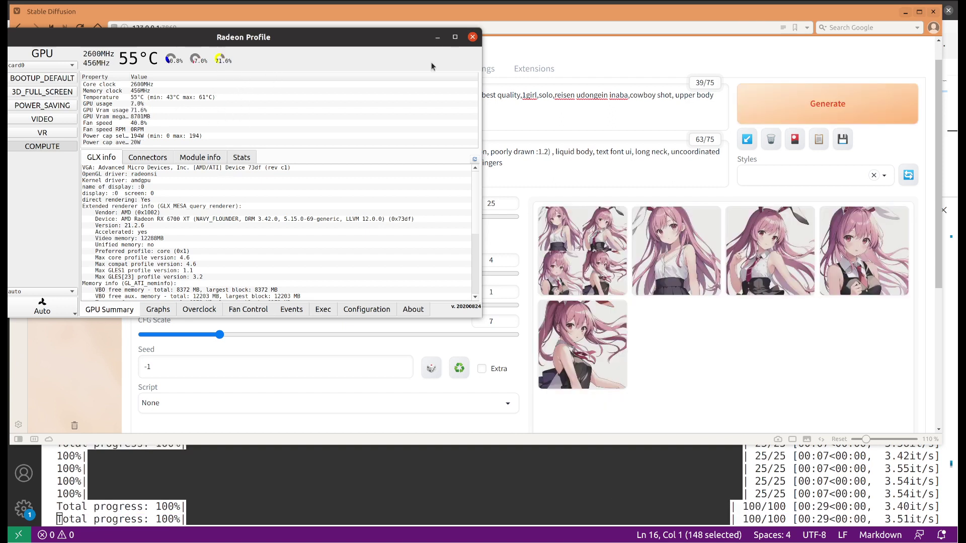
left_click(438, 39)
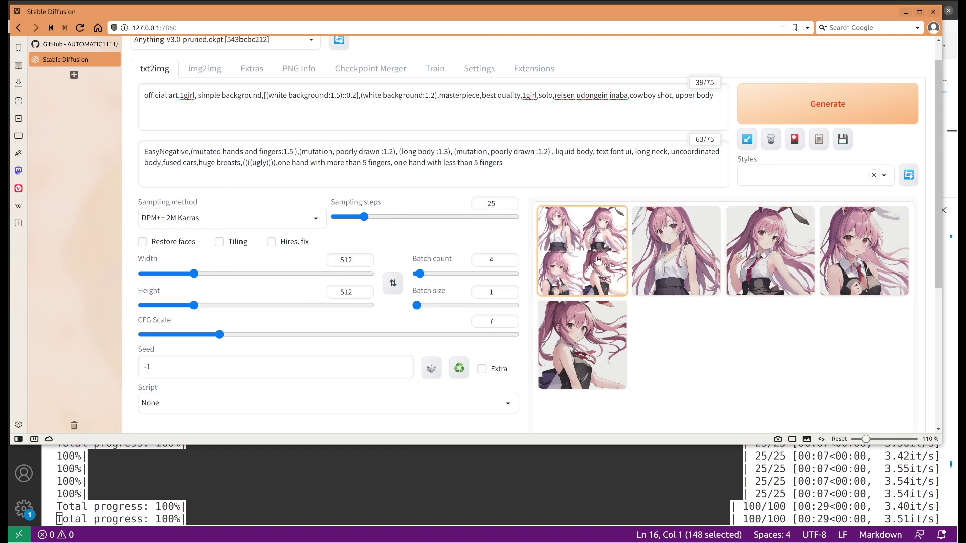
scroll(598, 261, "up", 1)
scroll(598, 276, "down", 1)
scroll(597, 276, "up", 1)
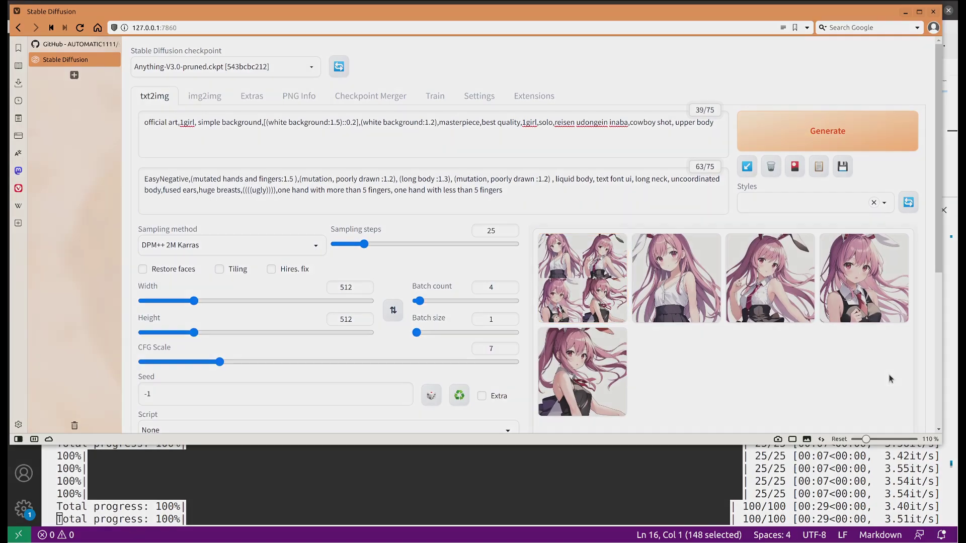